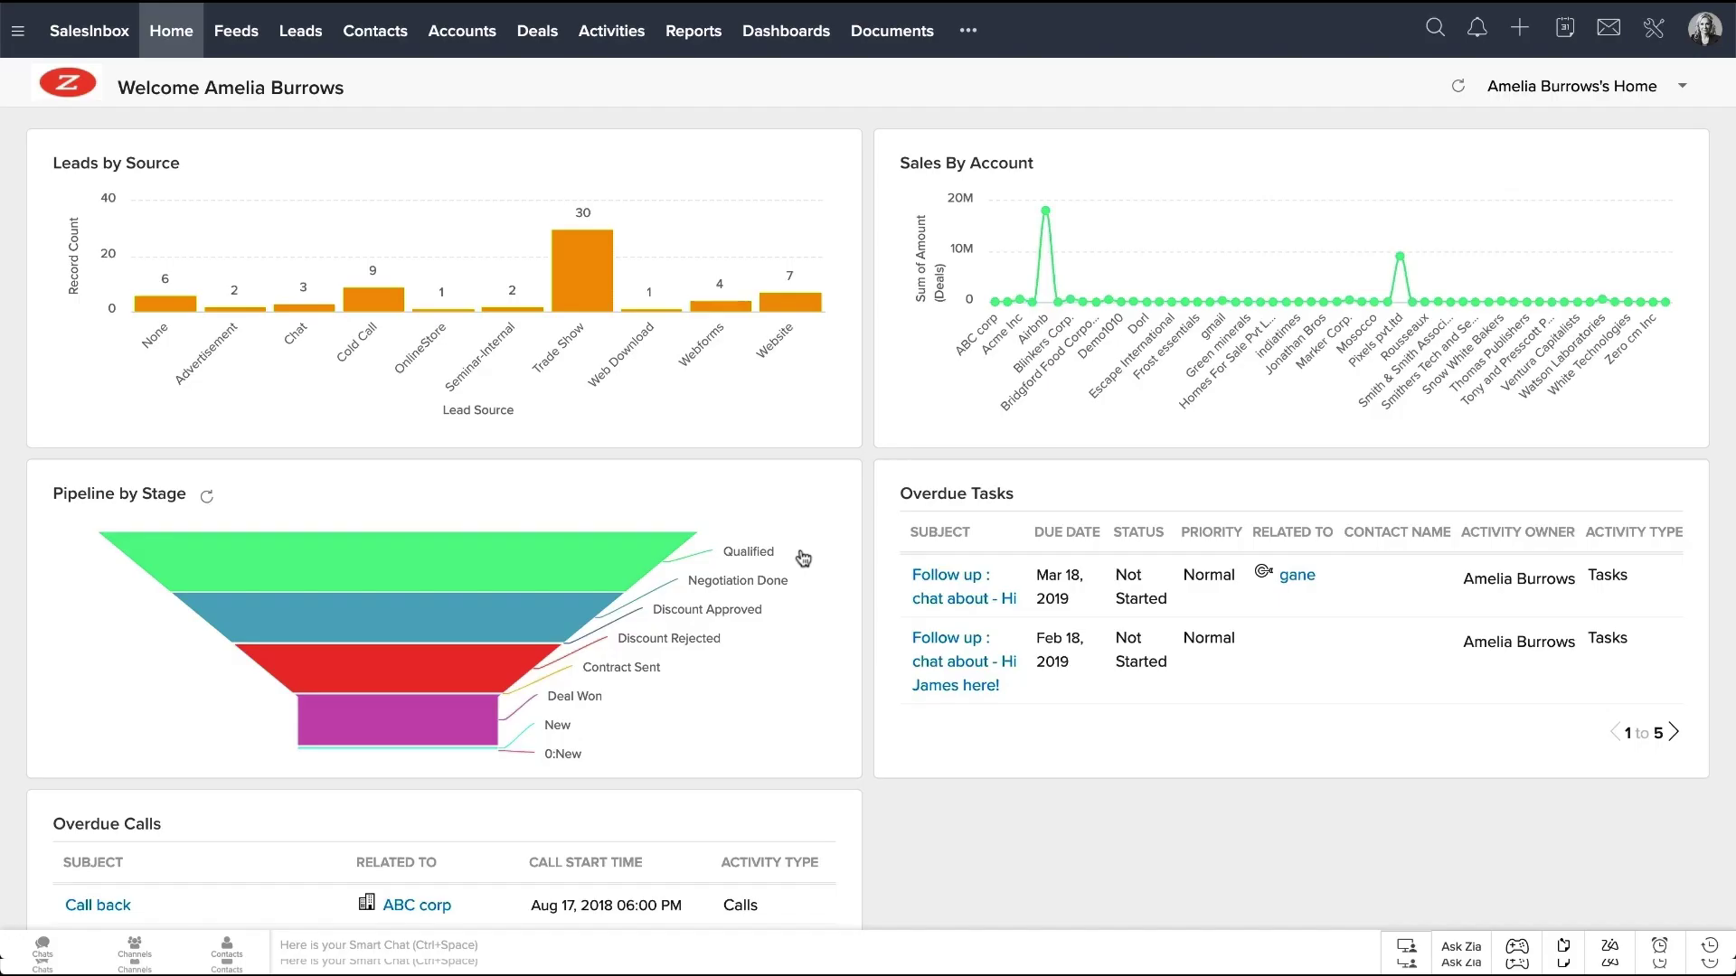
# Open Edit Business Hours from Setup > Company Details > Business Hours
pyautogui.click(1652, 30)
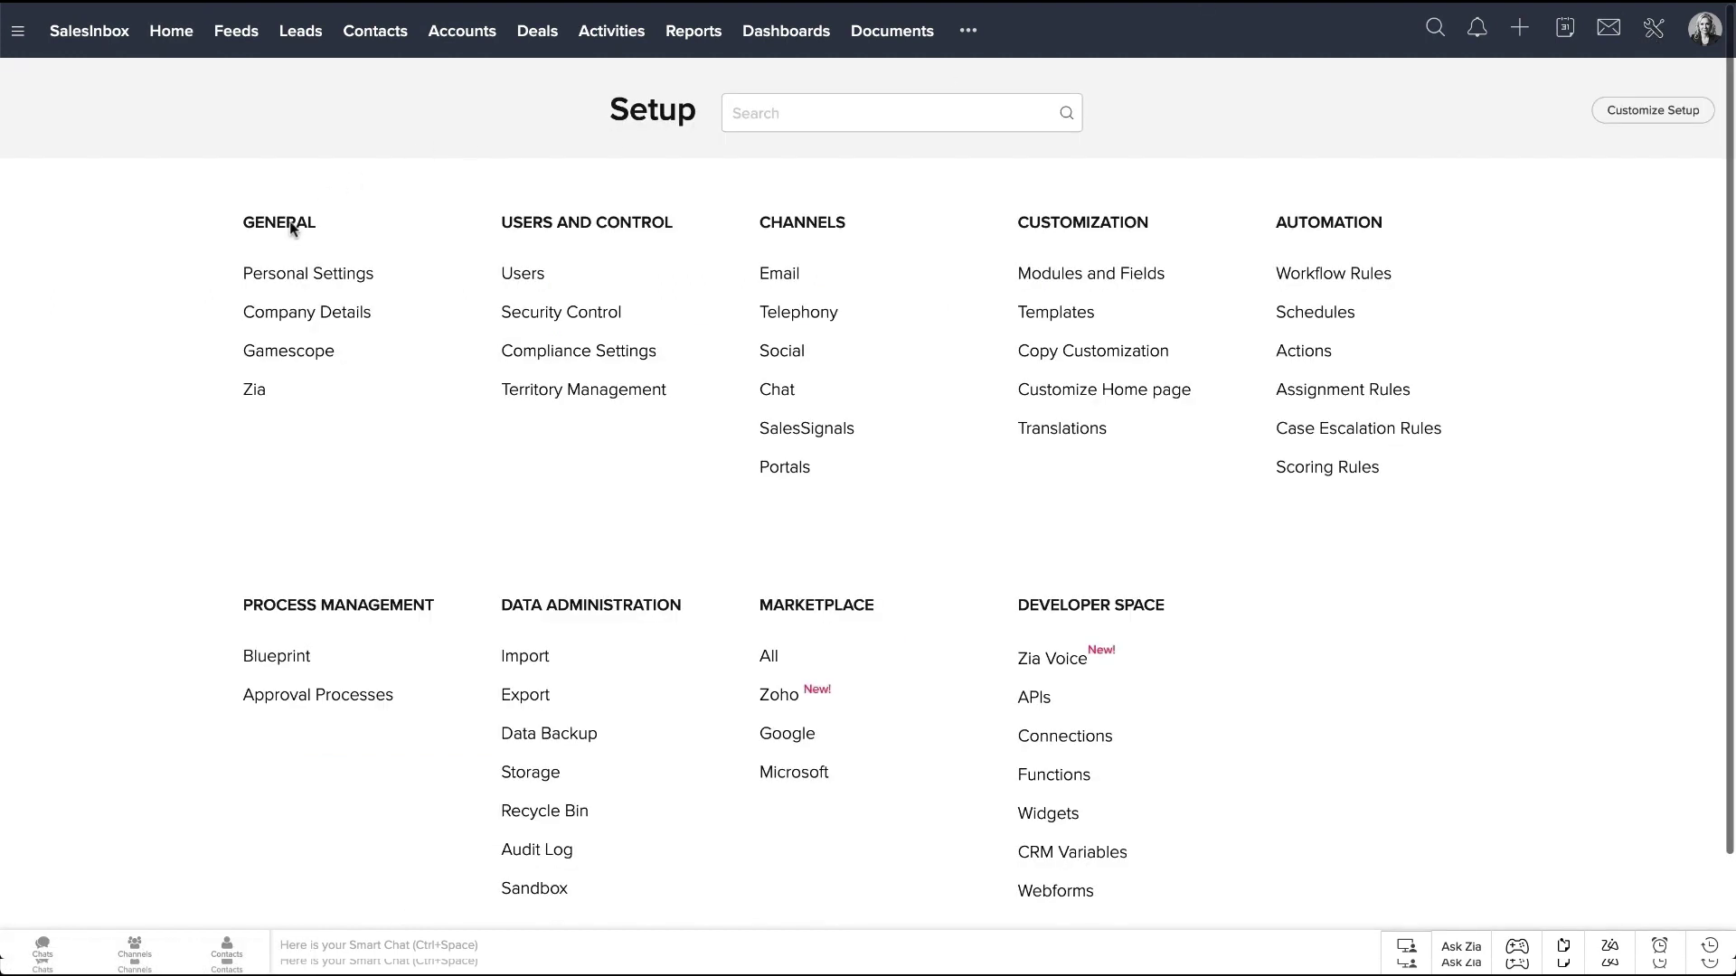
pyautogui.click(286, 320)
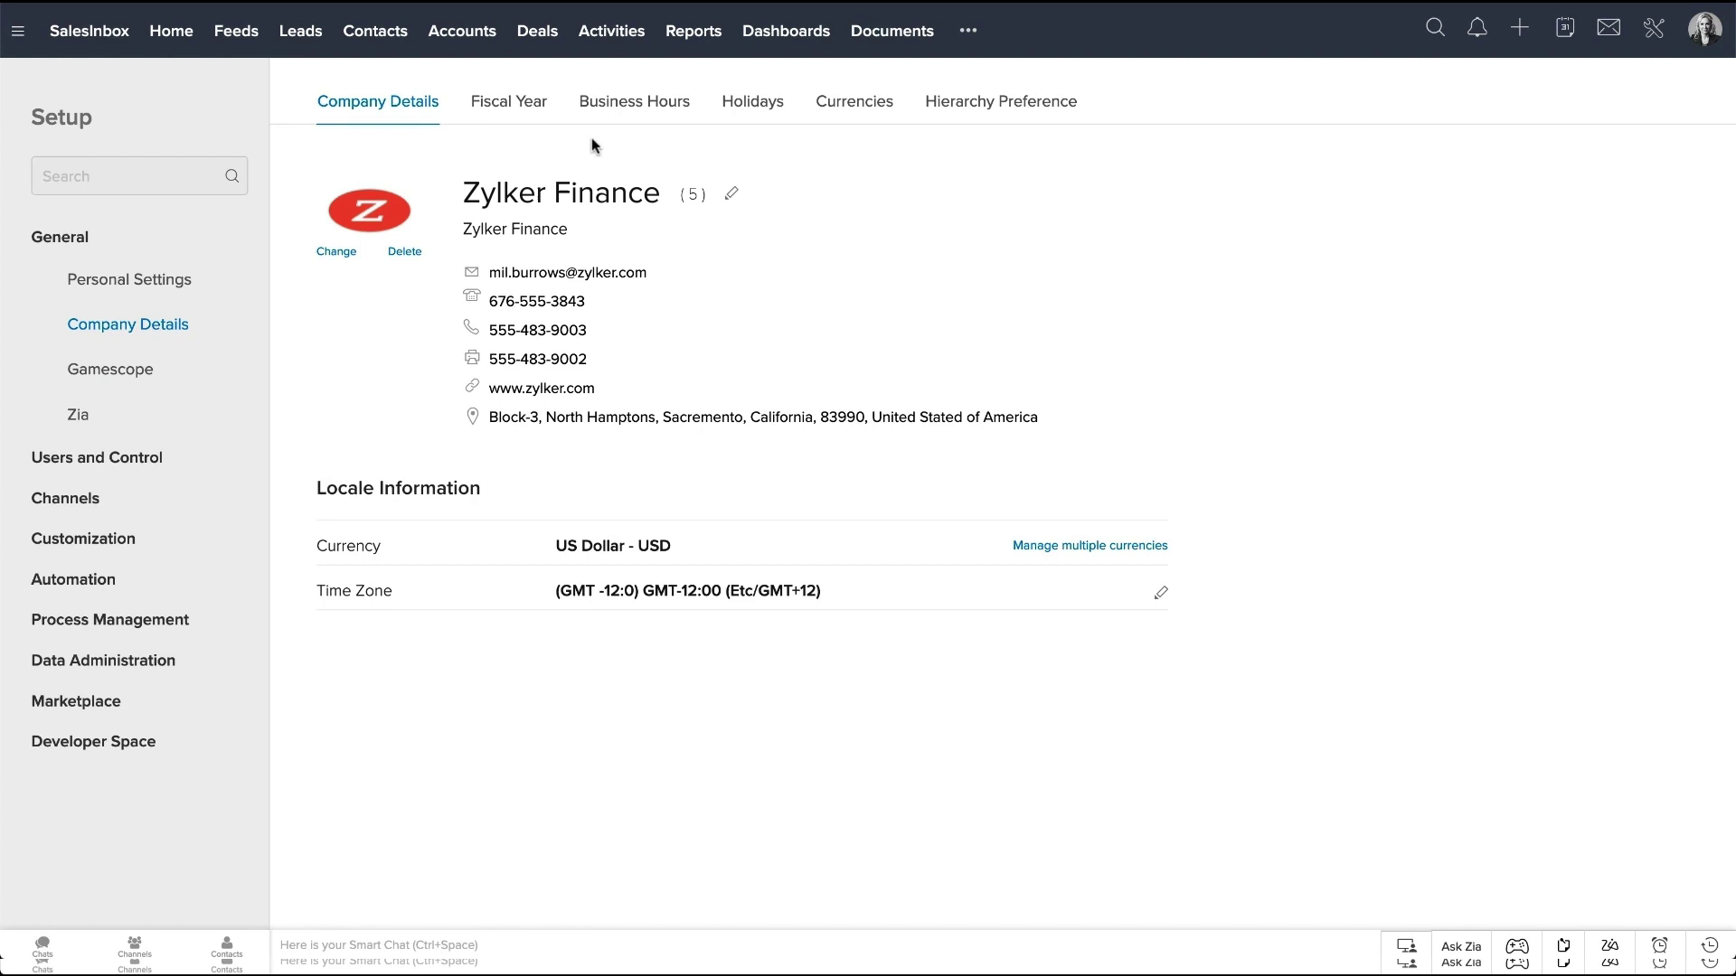
pyautogui.click(639, 97)
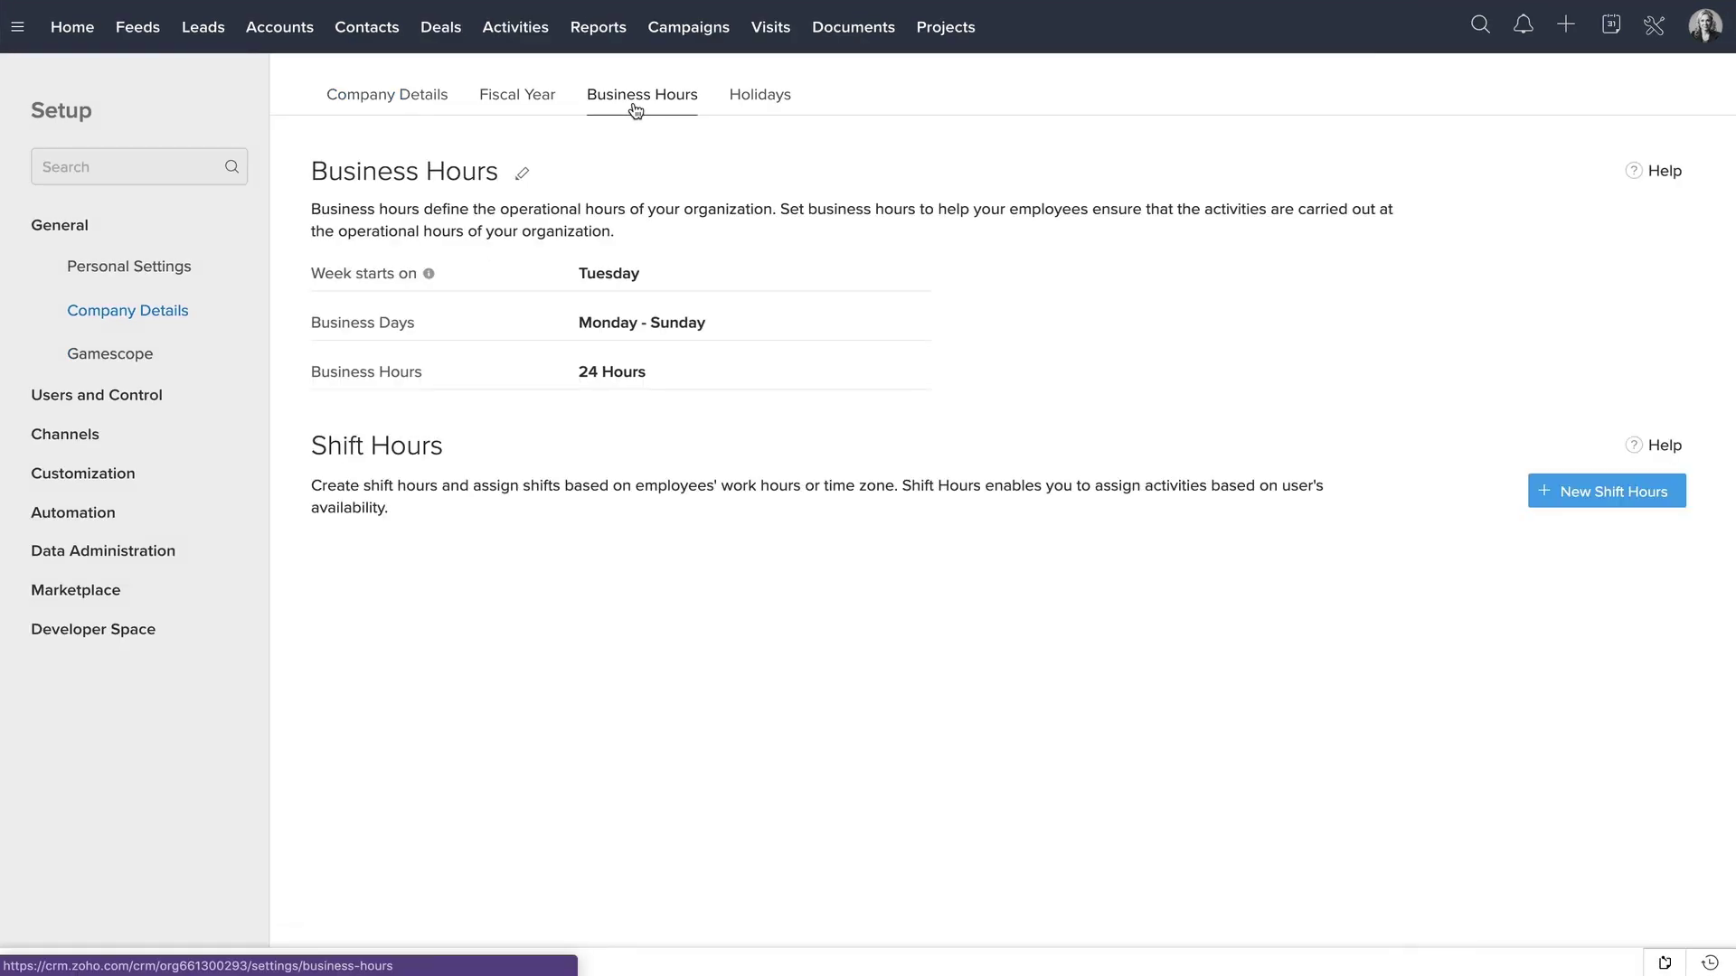
pyautogui.click(522, 174)
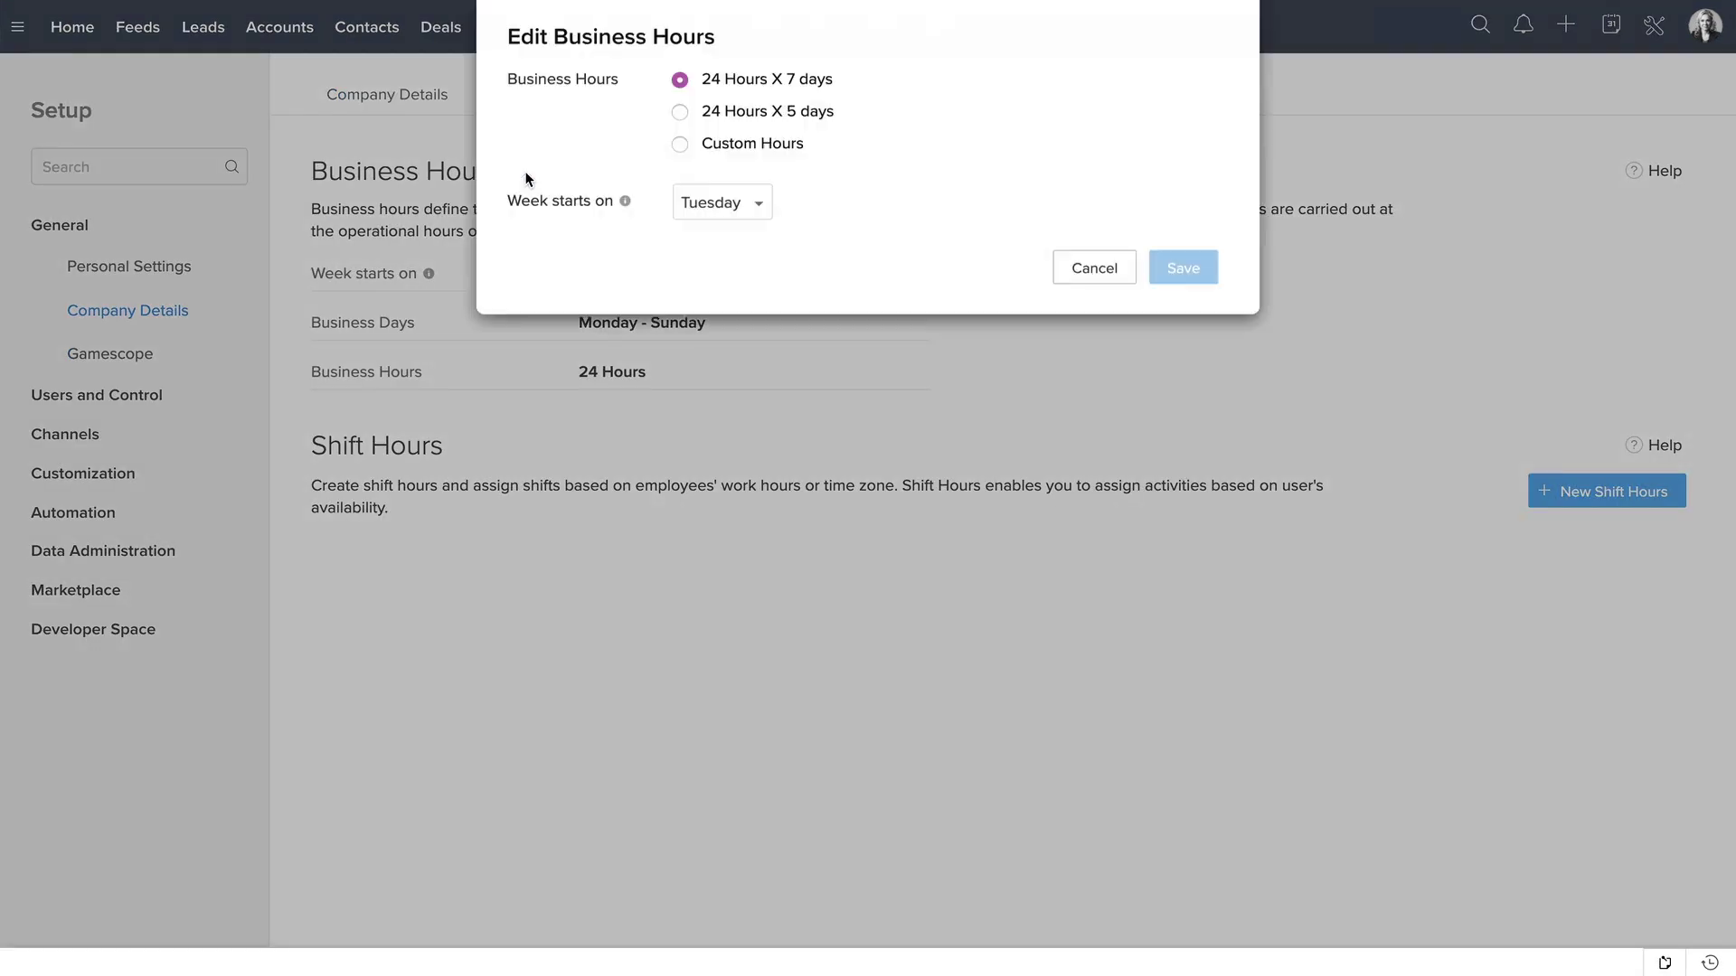
# Choose Custom Hours, start the week on Monday, and add Saturday as a business day
pyautogui.click(681, 147)
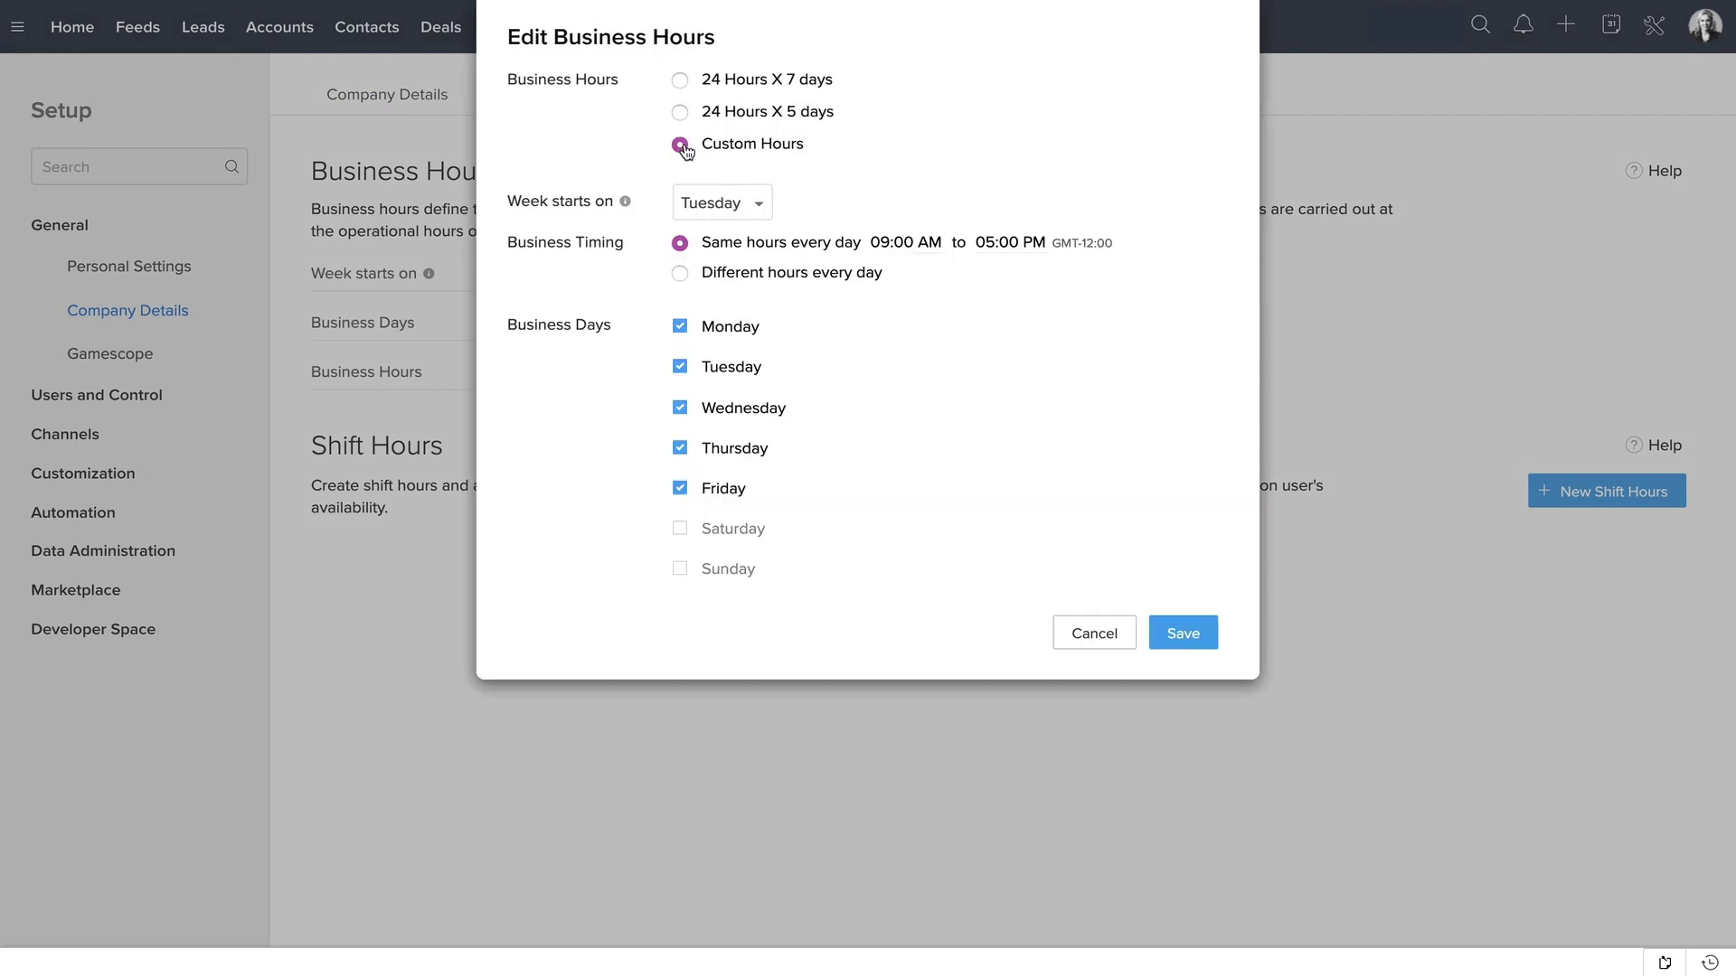
pyautogui.click(752, 207)
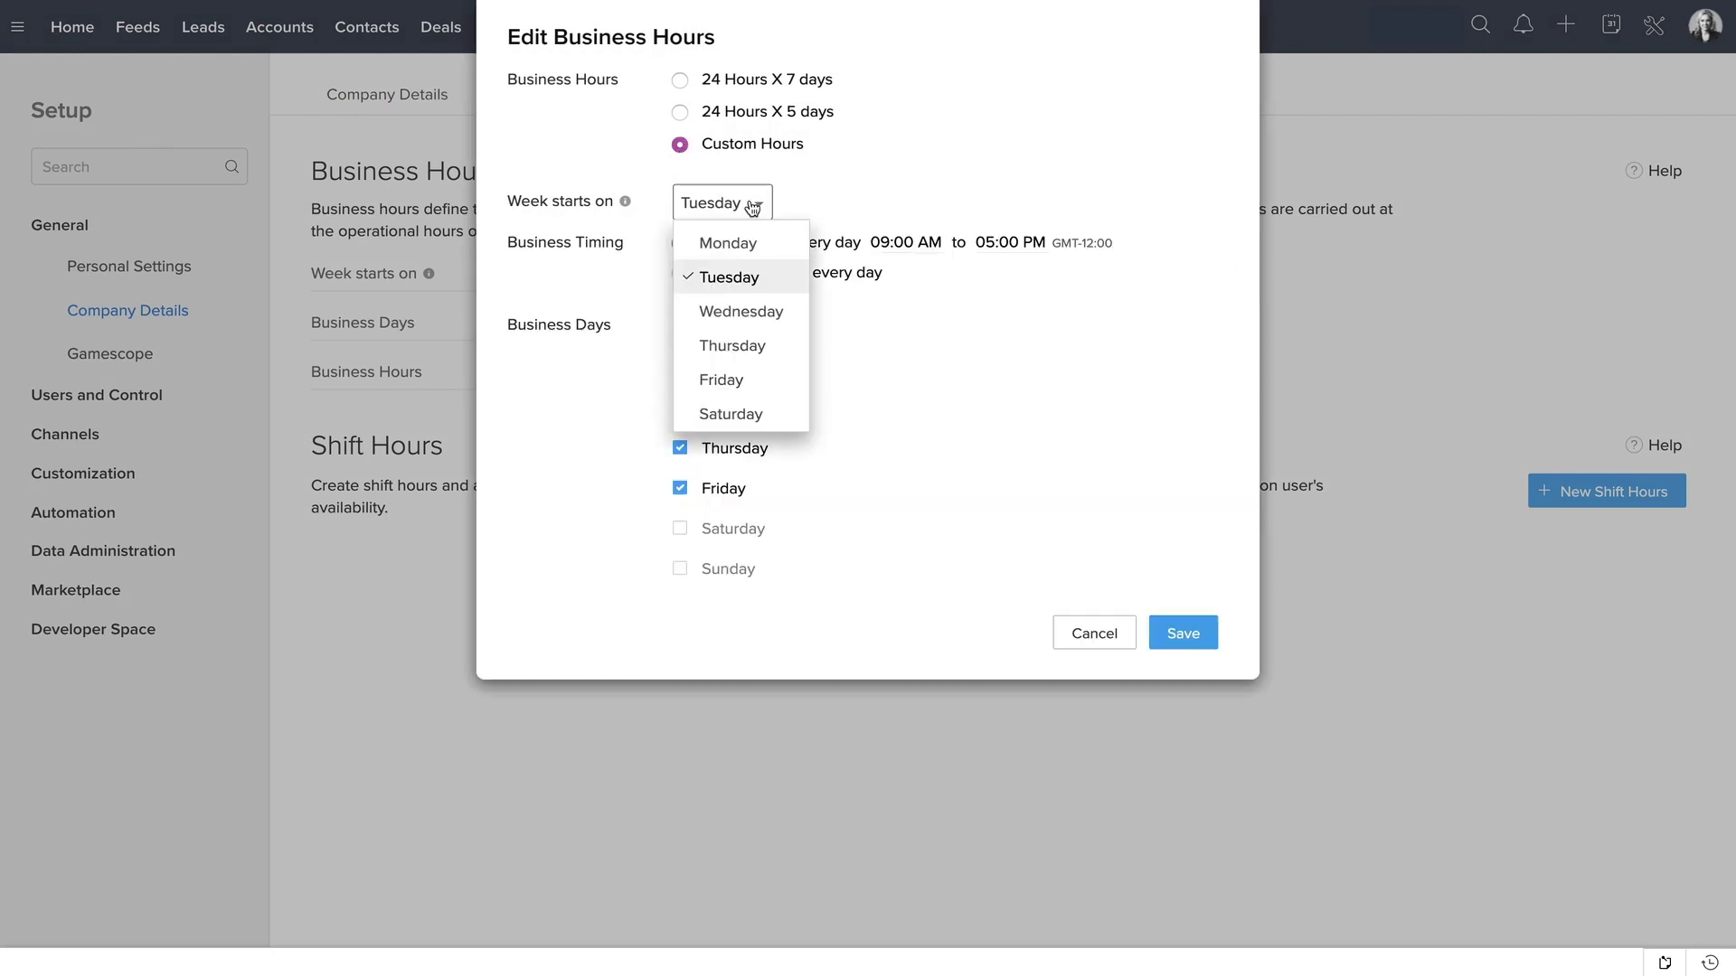
pyautogui.click(720, 240)
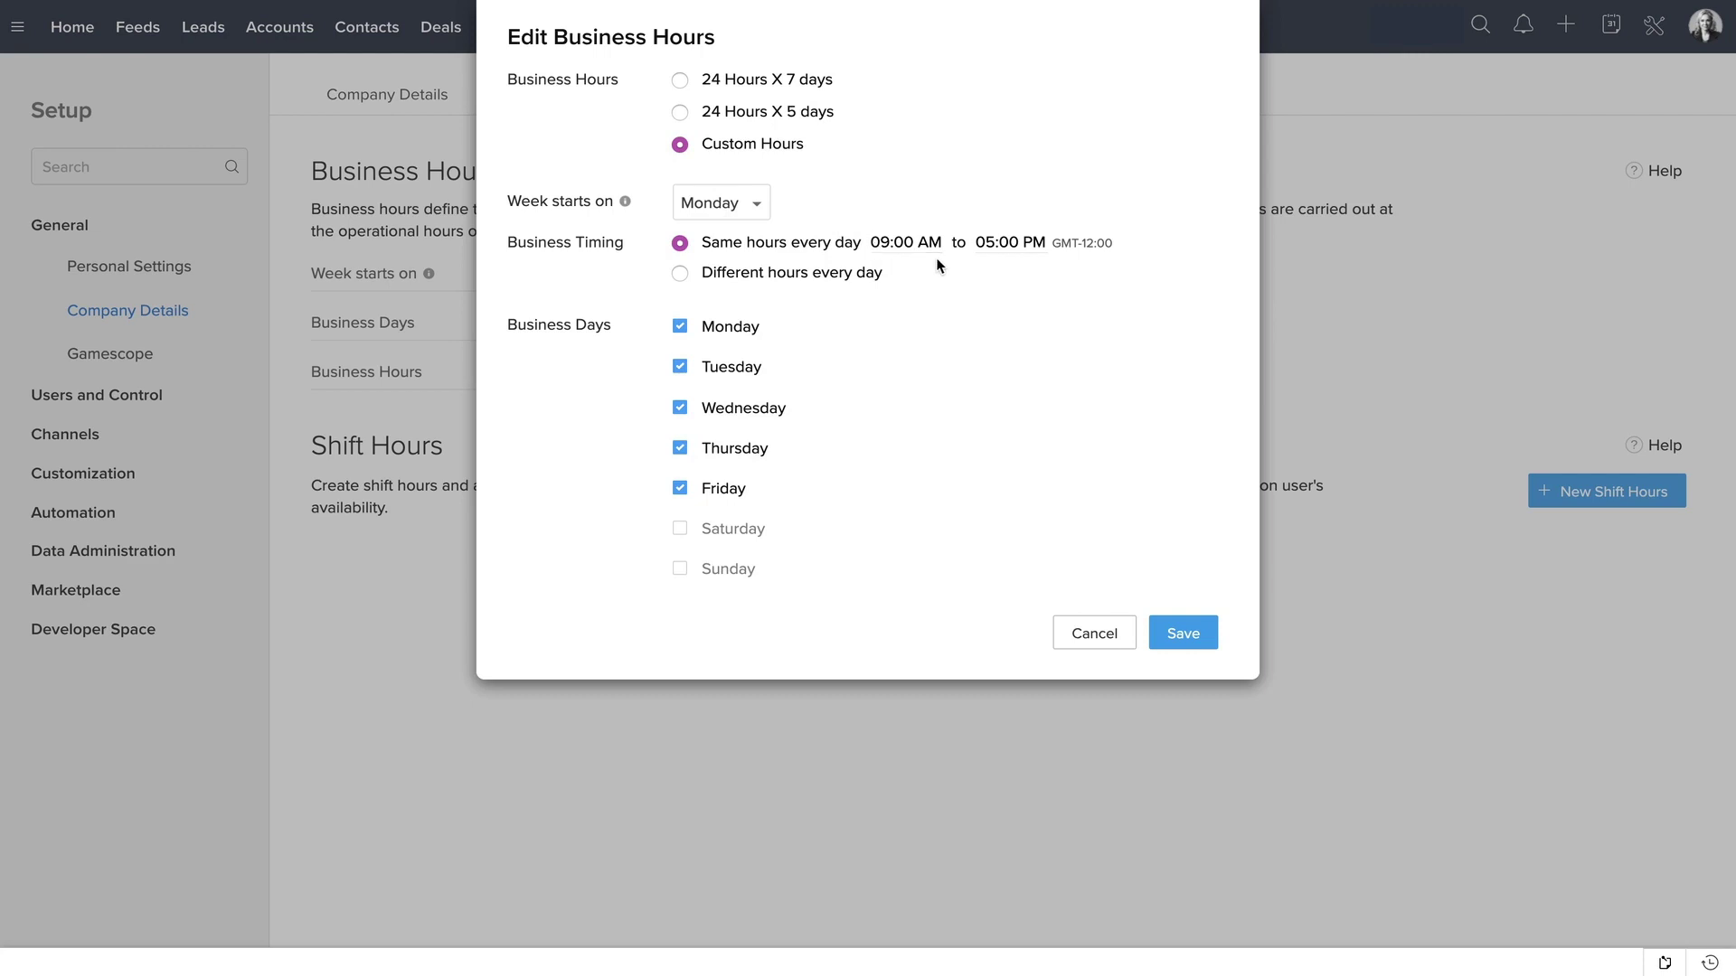
pyautogui.click(679, 528)
# Set the same 24 Hours every day and save the business hours
pyautogui.click(680, 274)
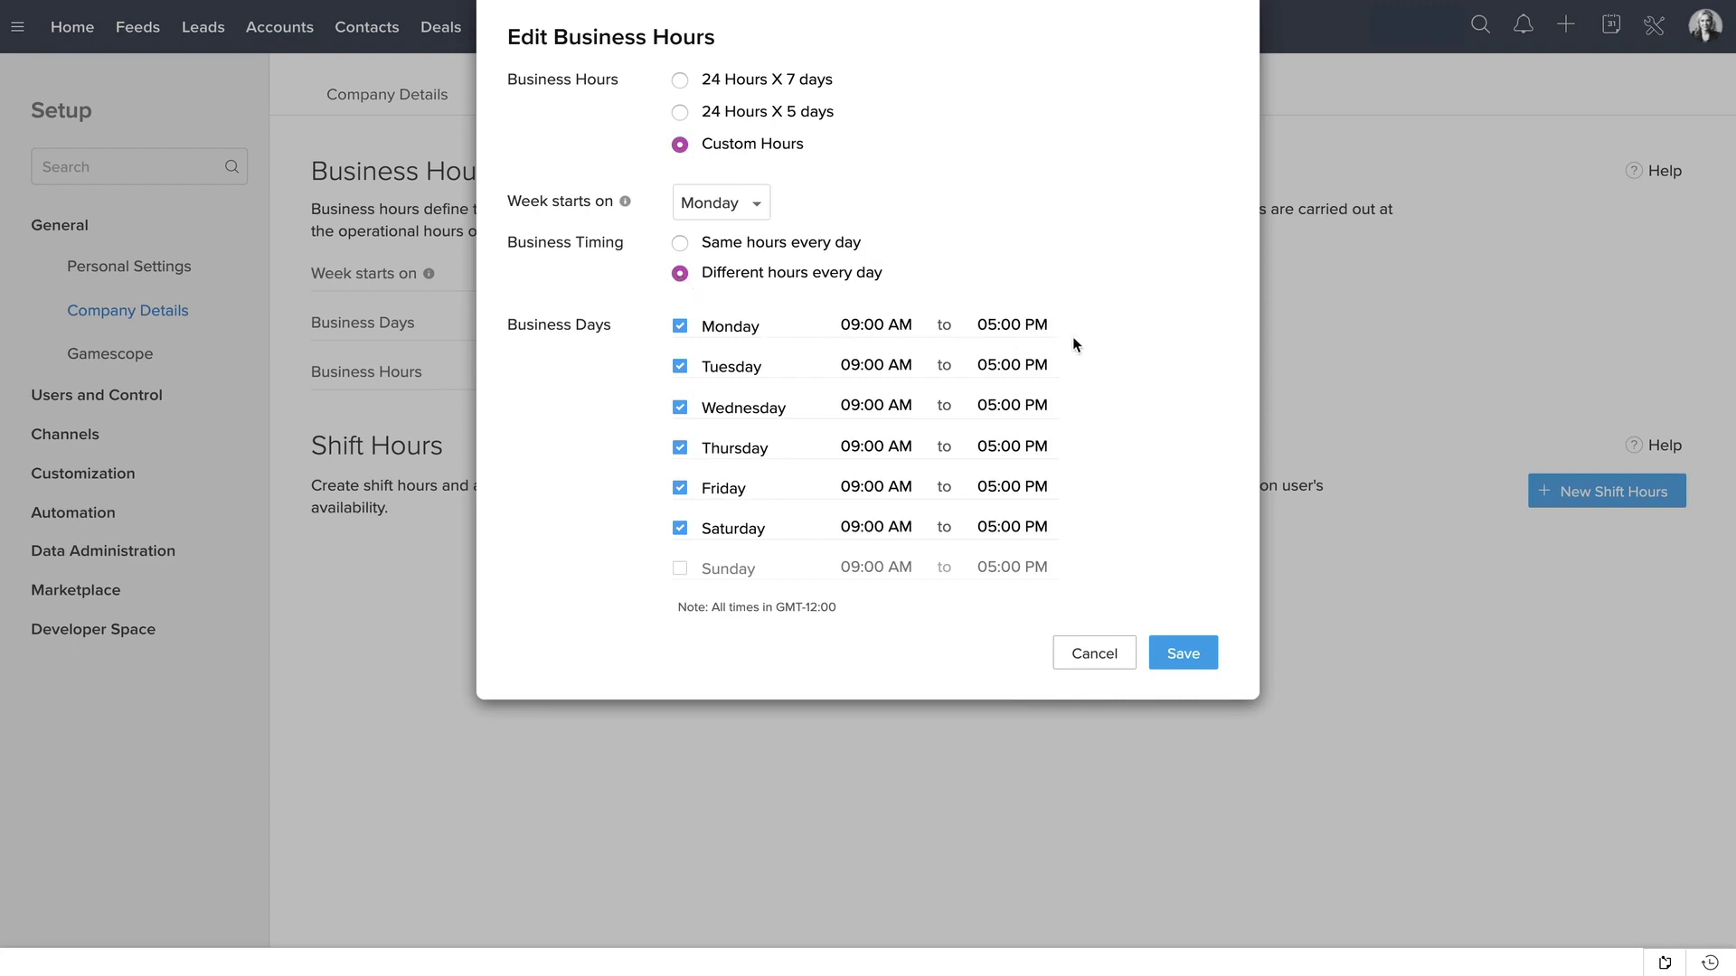
pyautogui.click(680, 244)
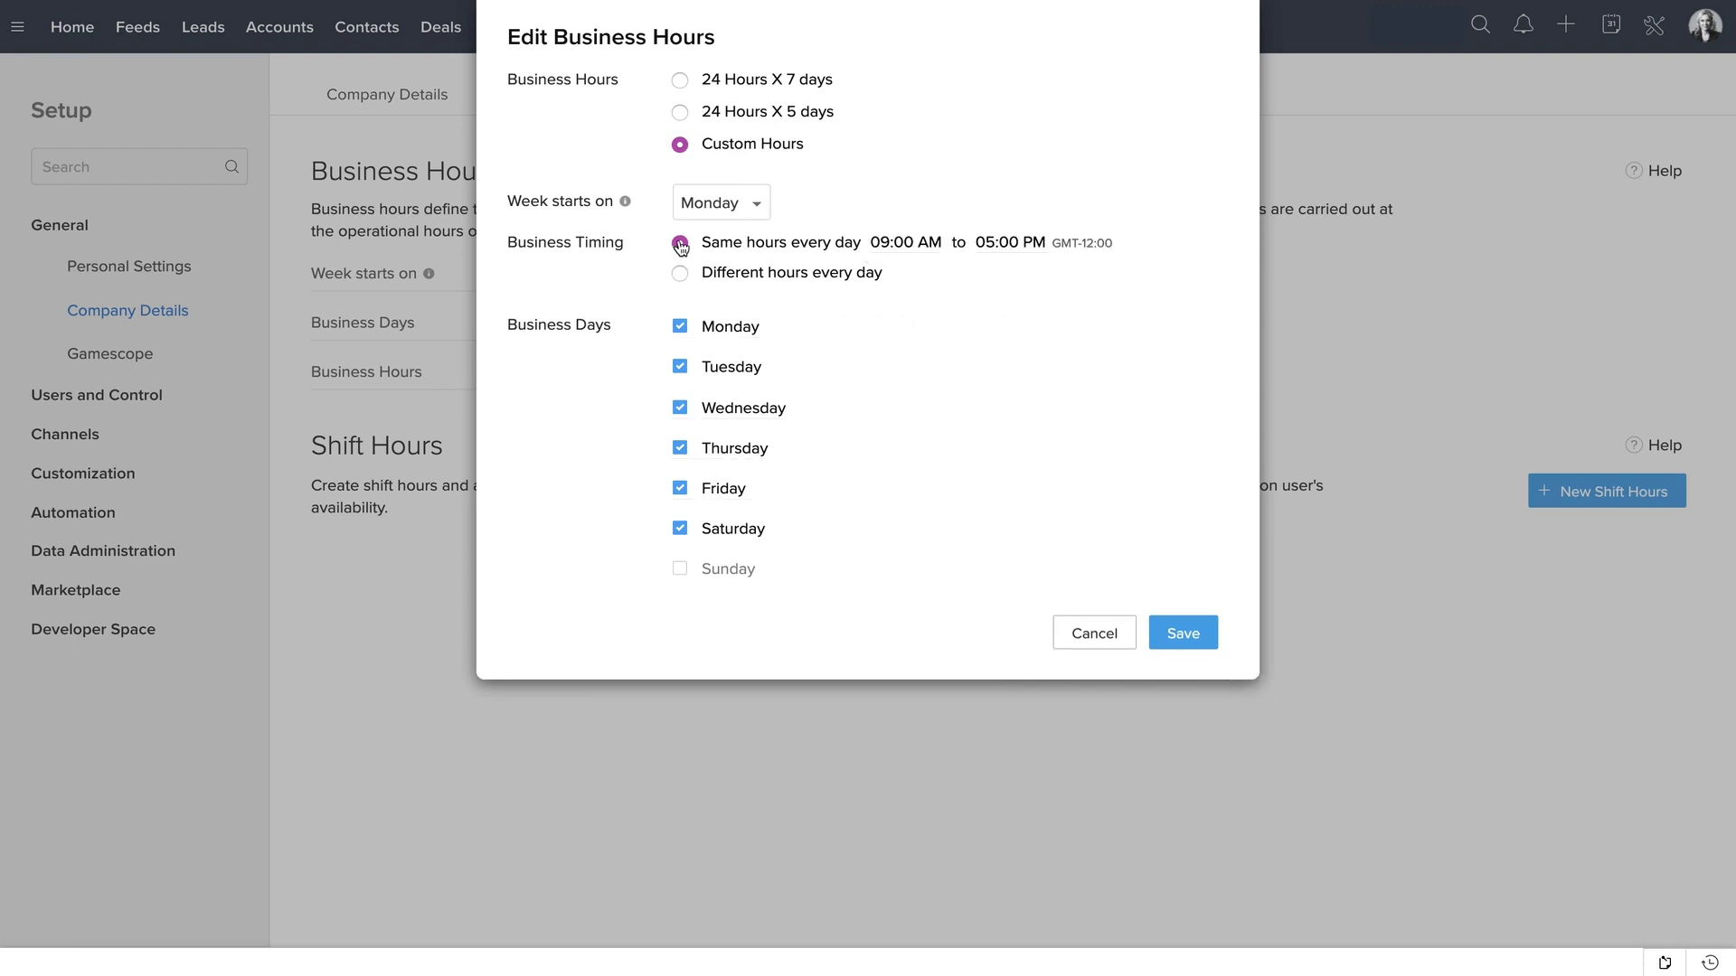
pyautogui.click(897, 243)
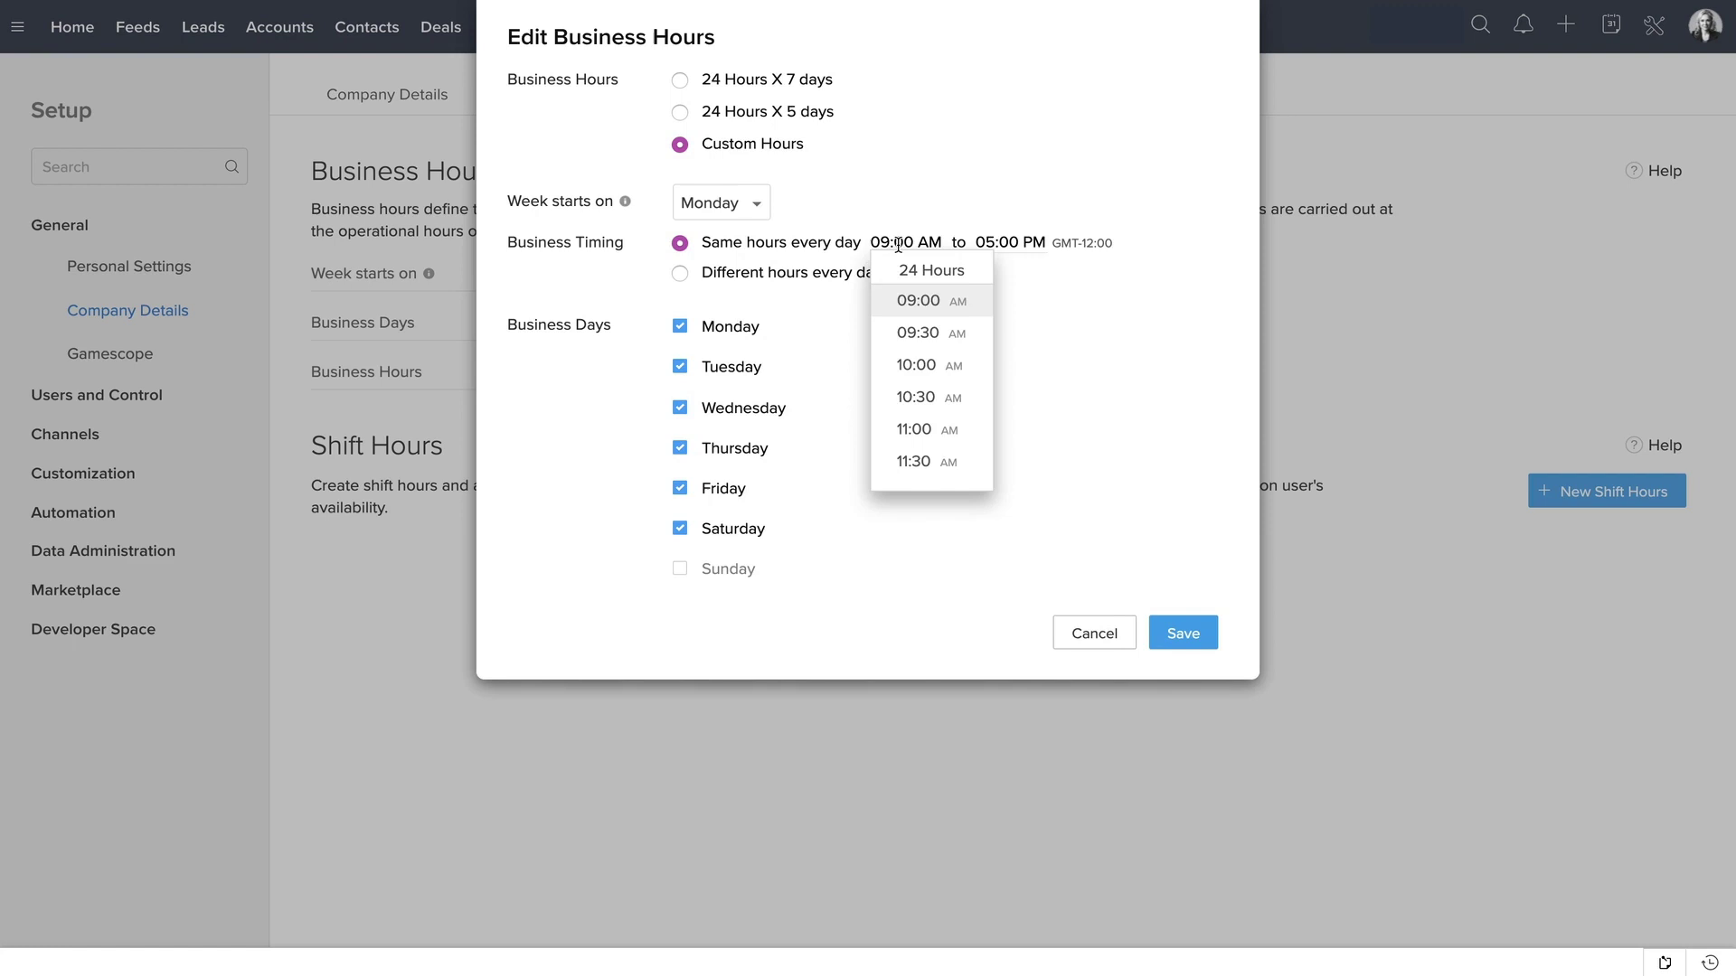
pyautogui.click(981, 281)
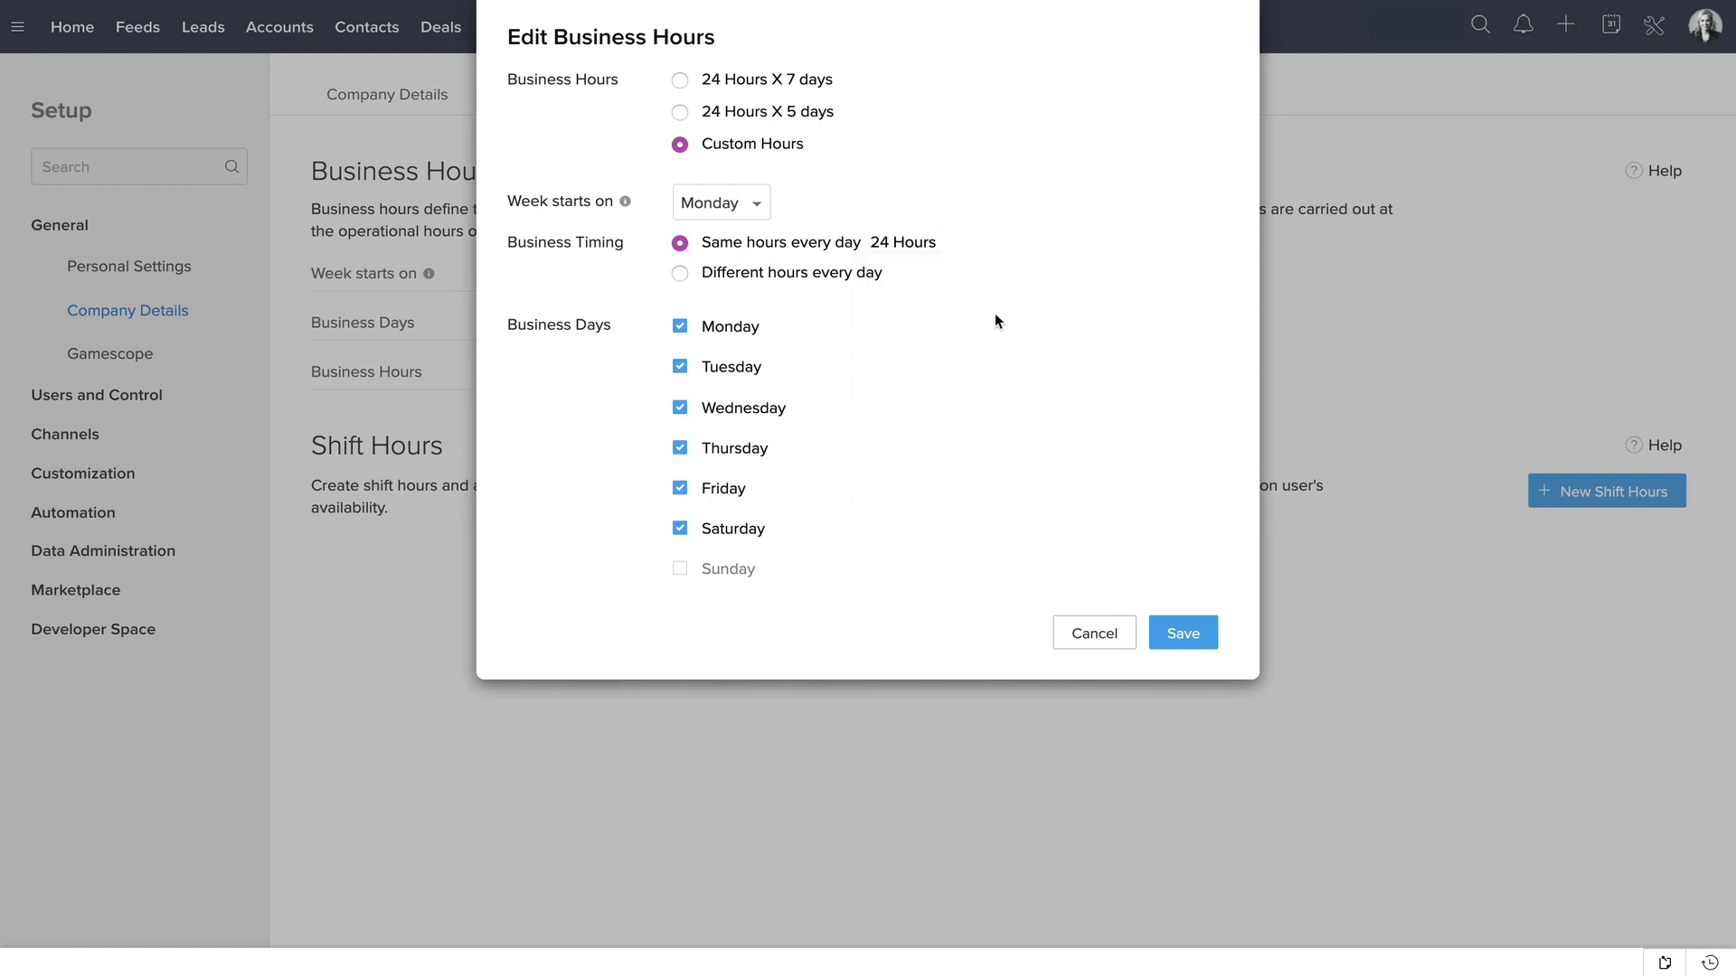
pyautogui.click(1179, 638)
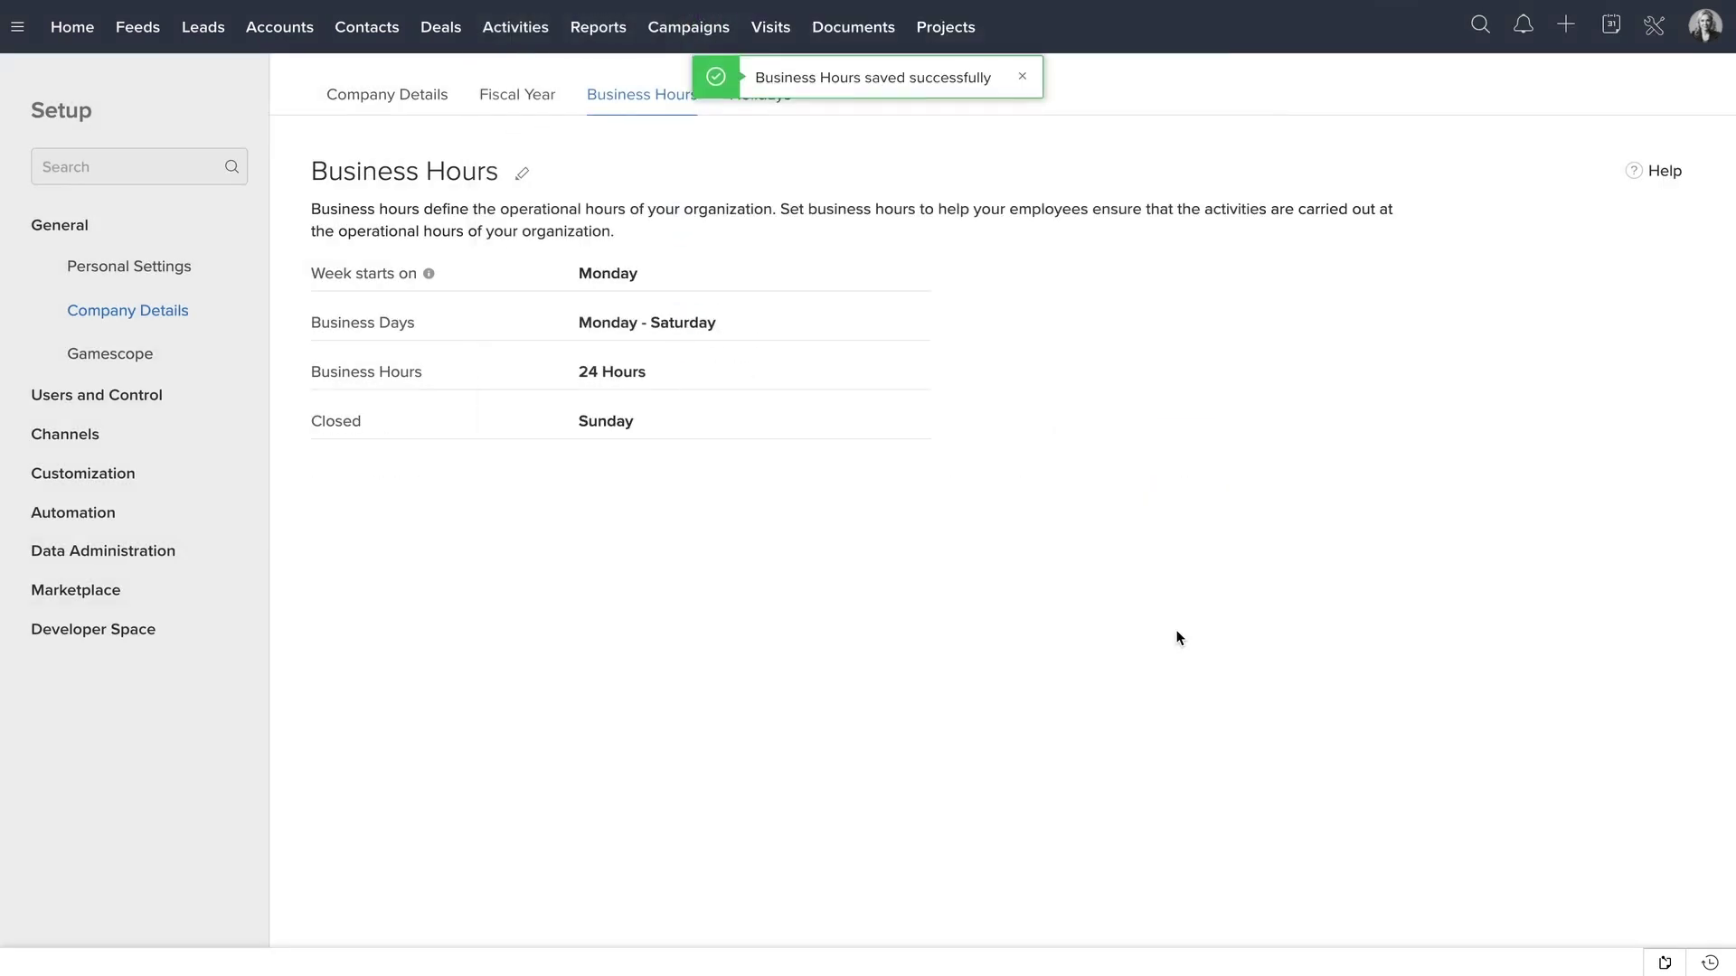
pyautogui.click(522, 175)
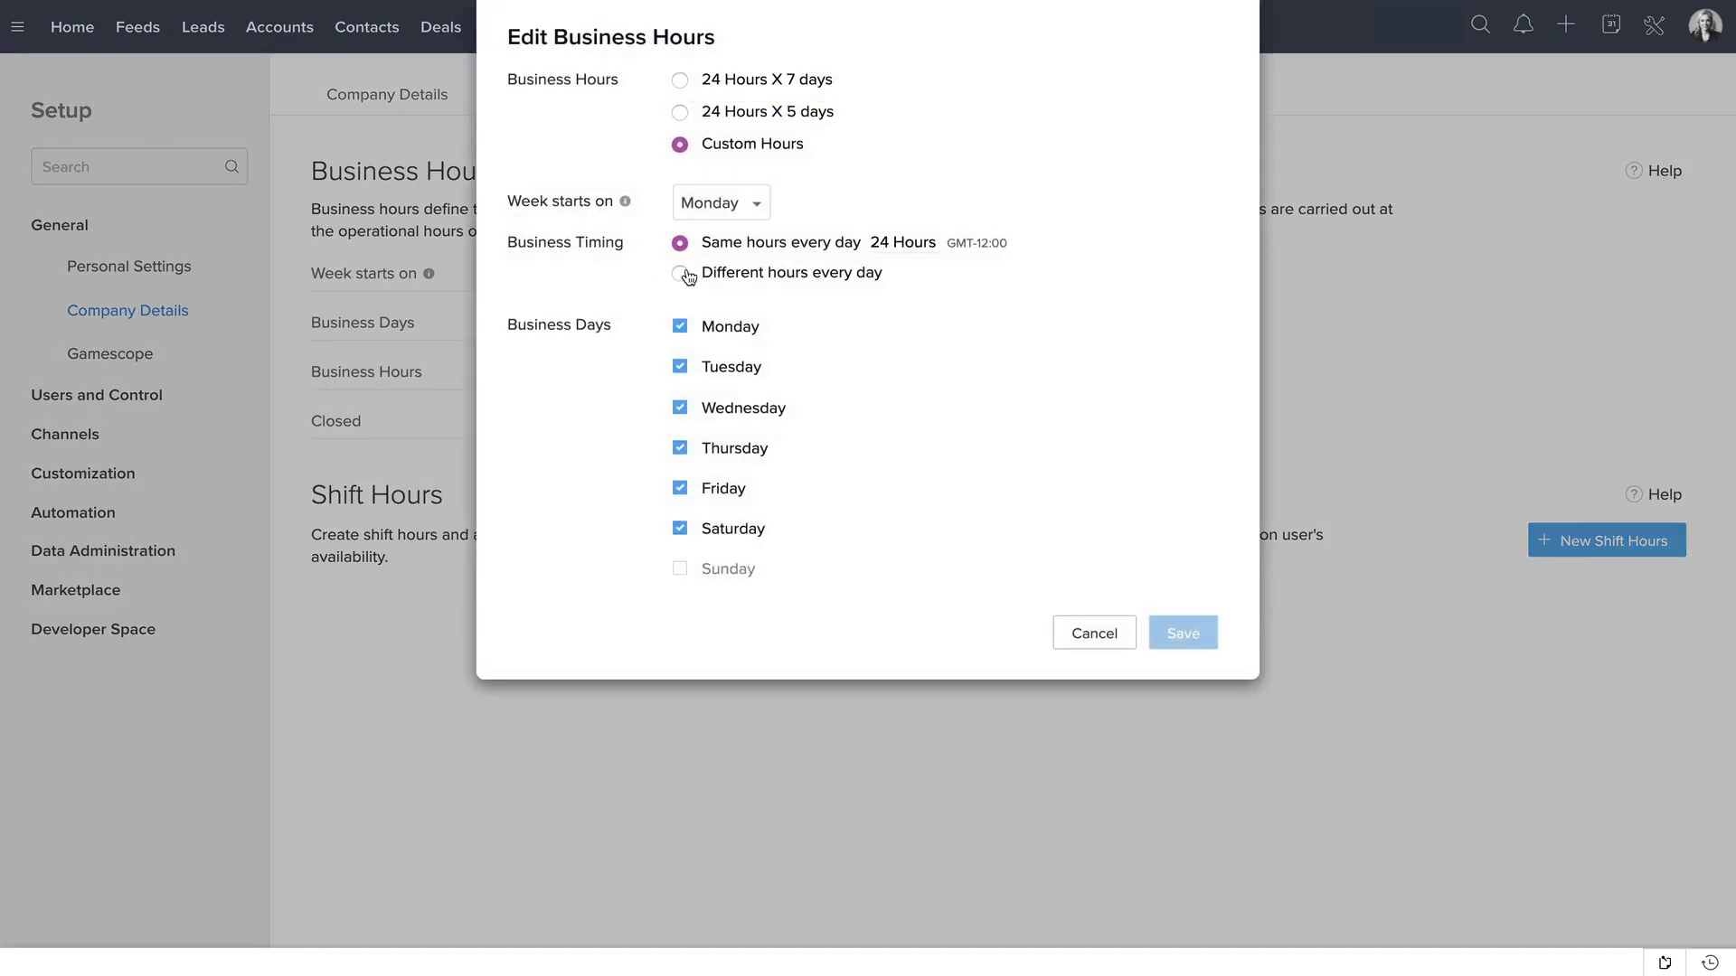
pyautogui.click(680, 273)
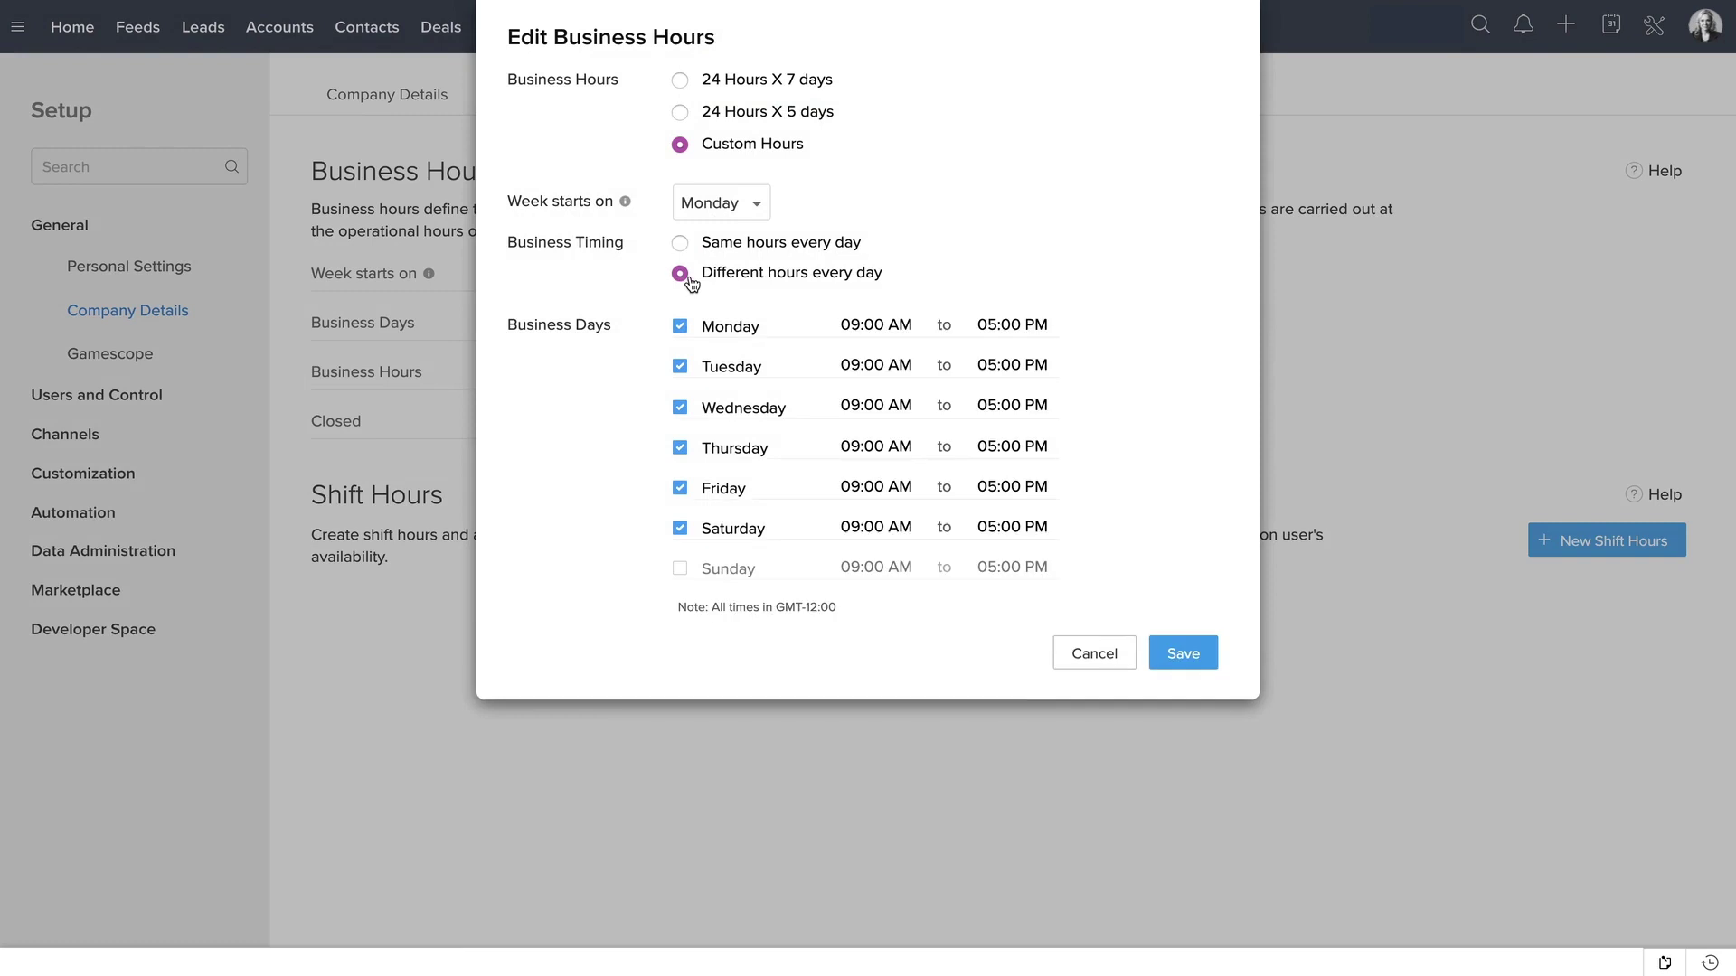
pyautogui.click(883, 325)
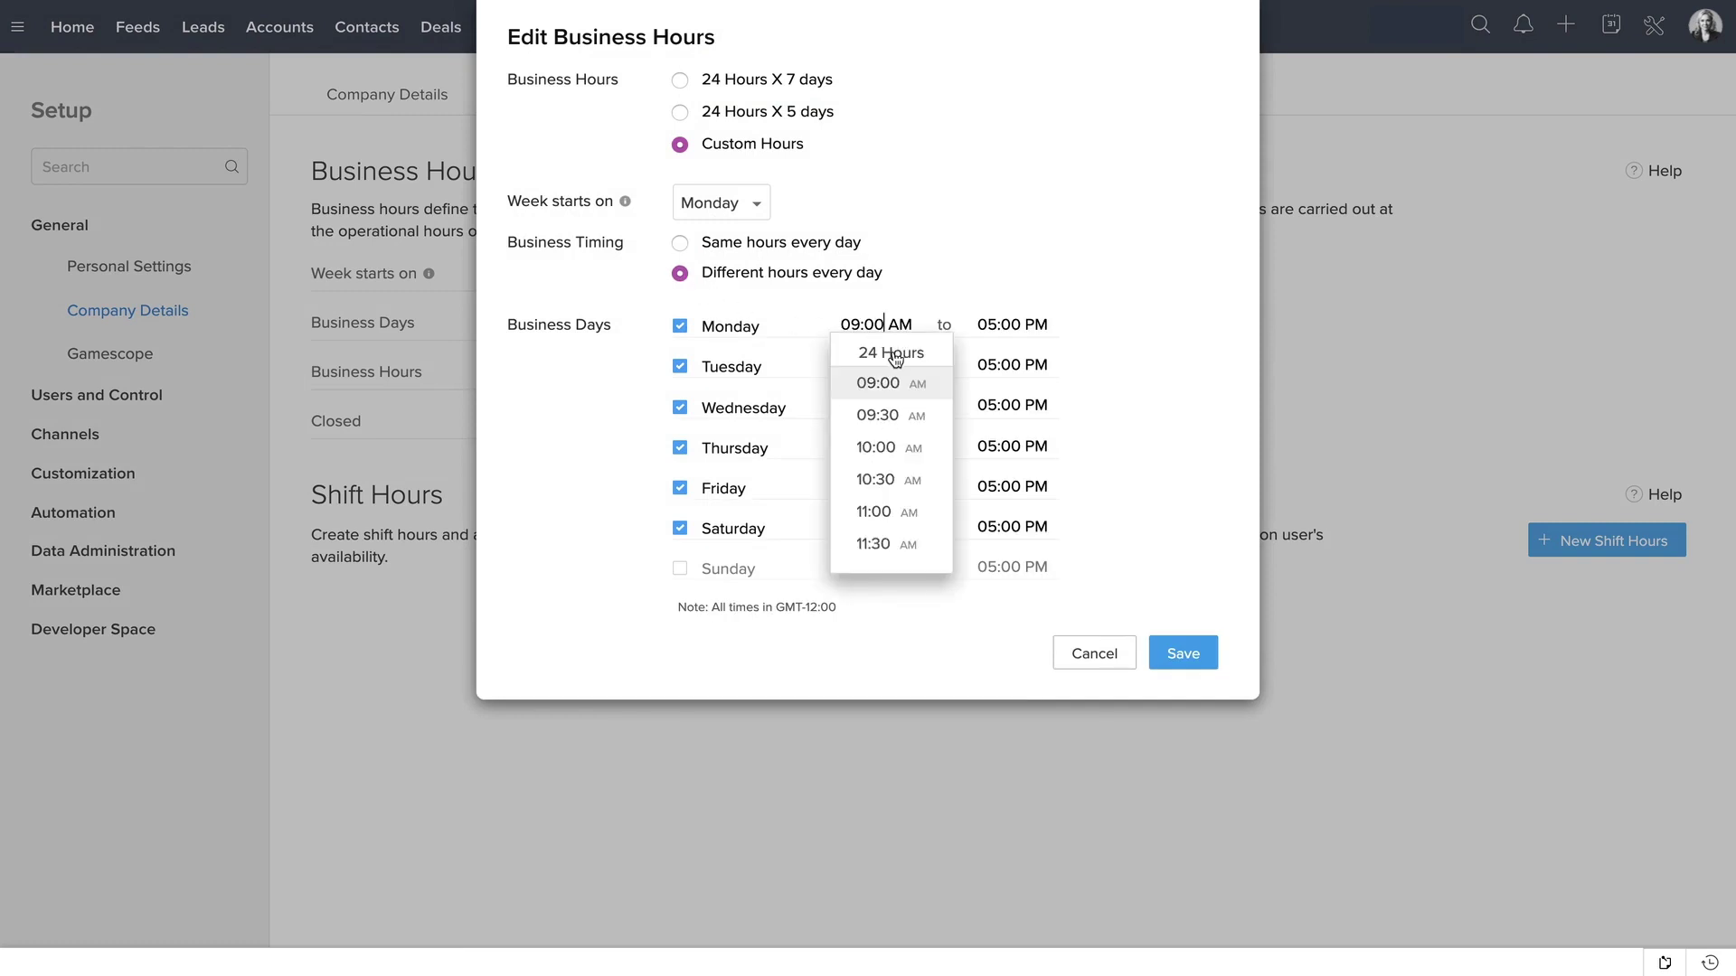
pyautogui.click(895, 356)
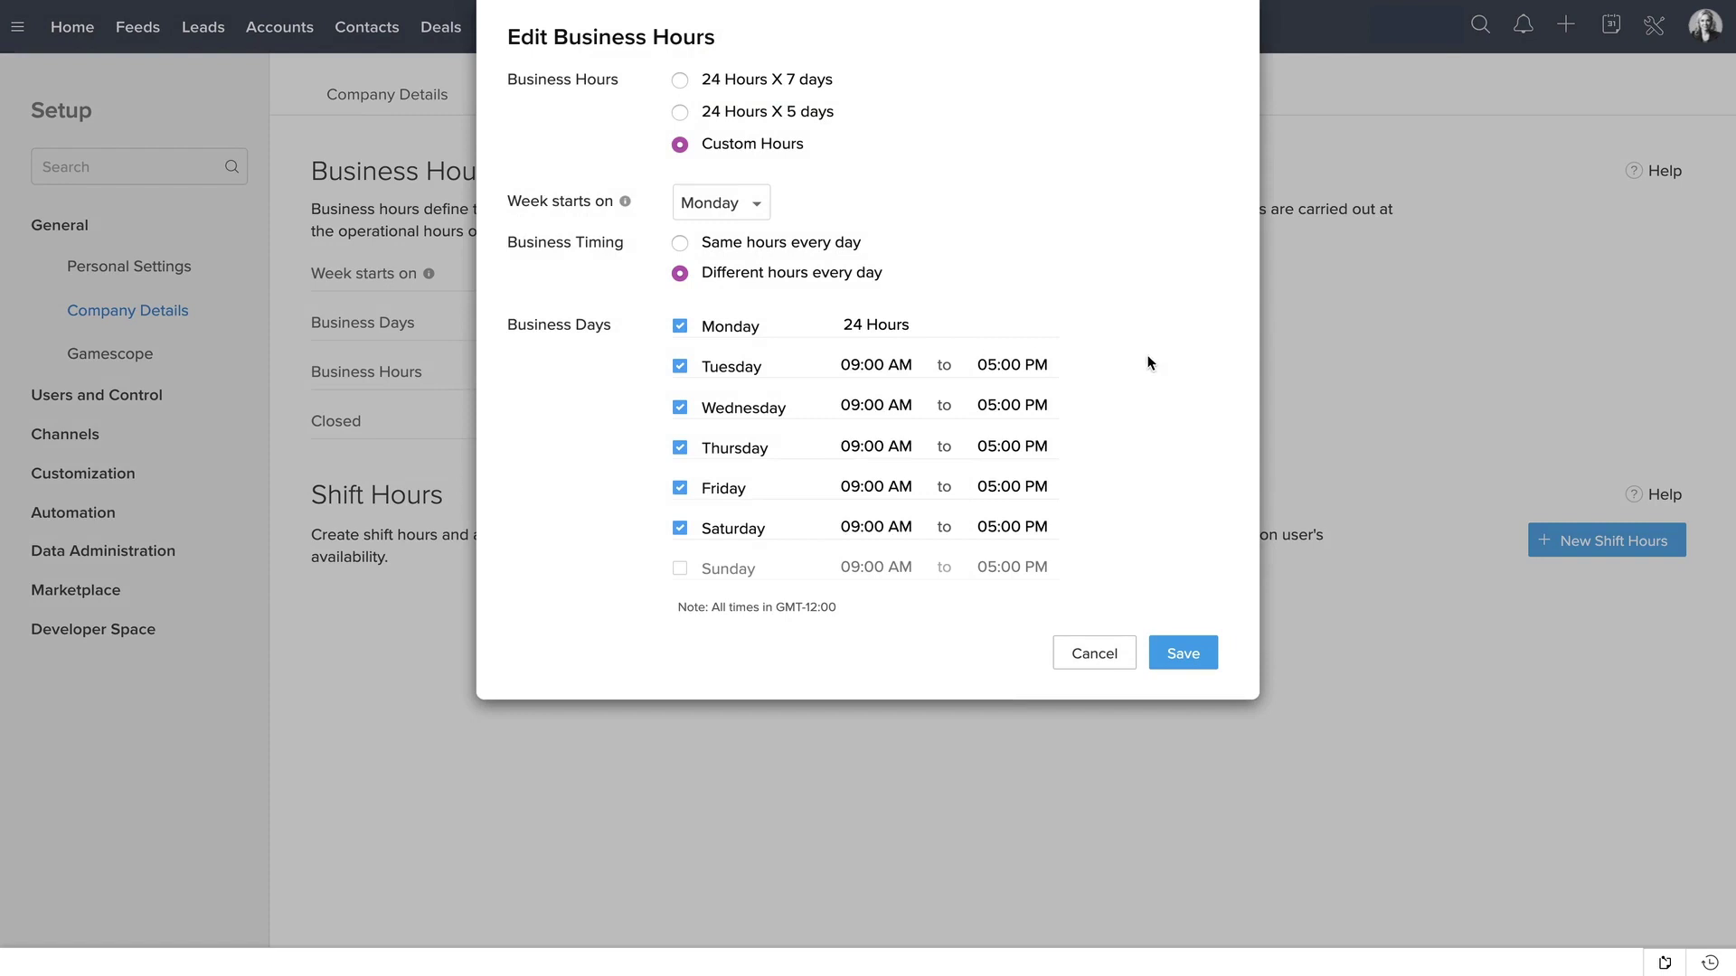
pyautogui.click(1094, 655)
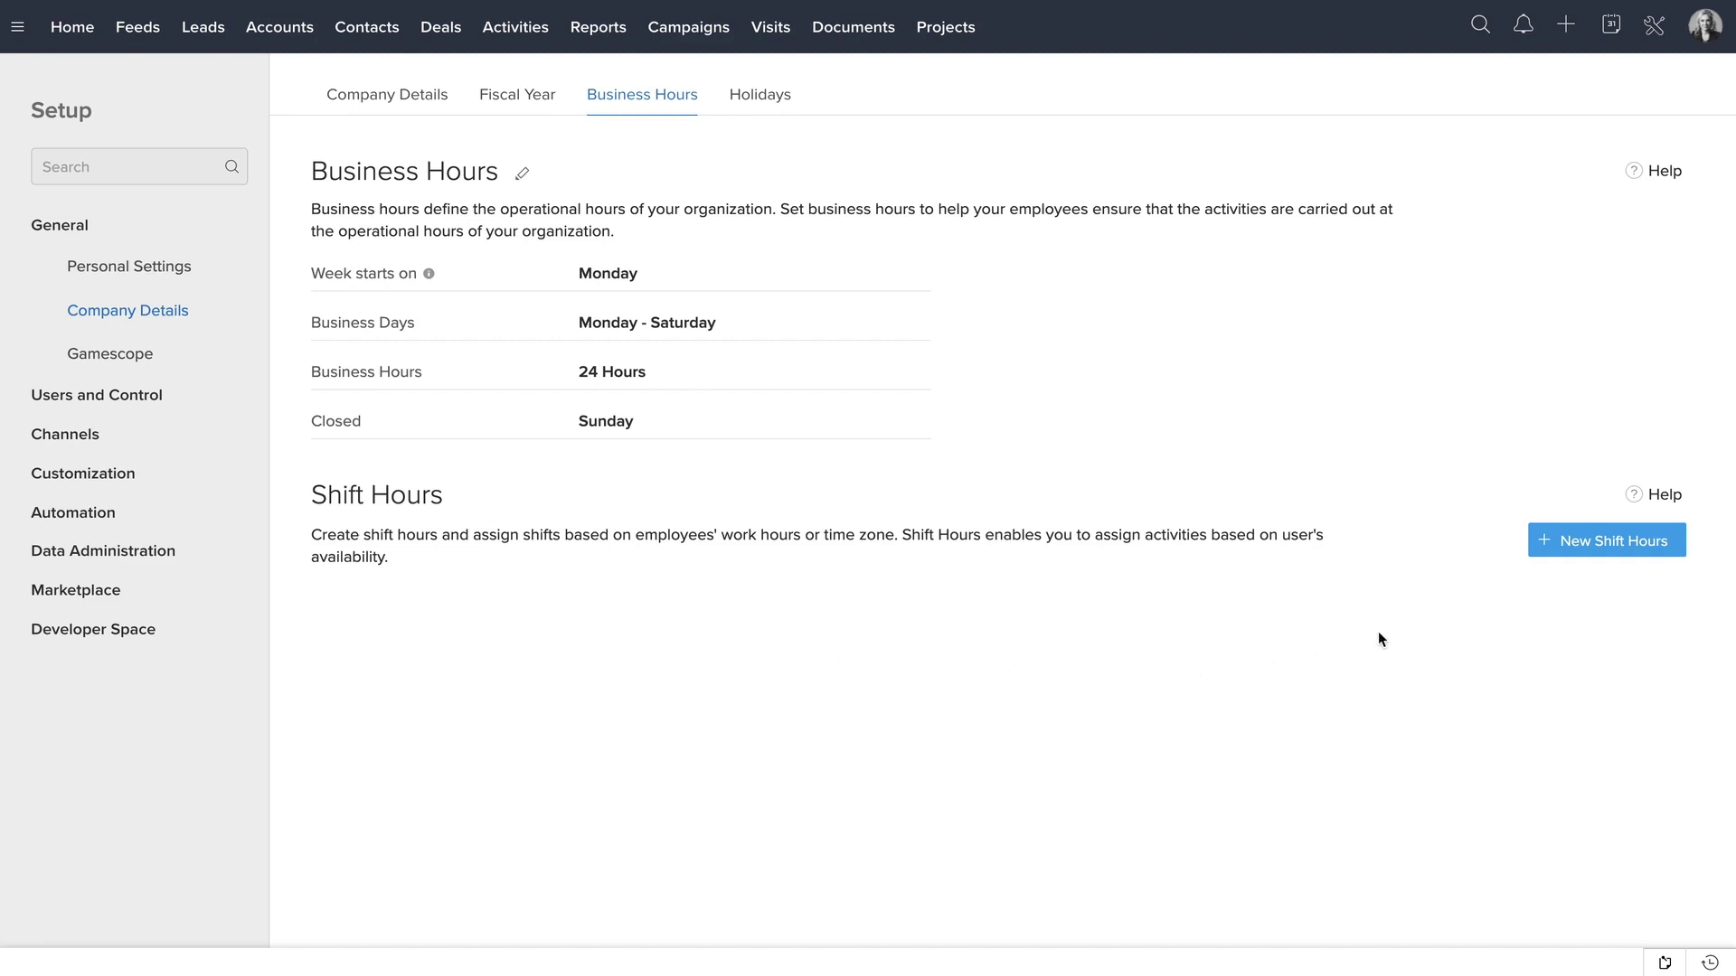
# Create a new shift named 'london shift' in time zone GMT-12:00
pyautogui.click(1598, 545)
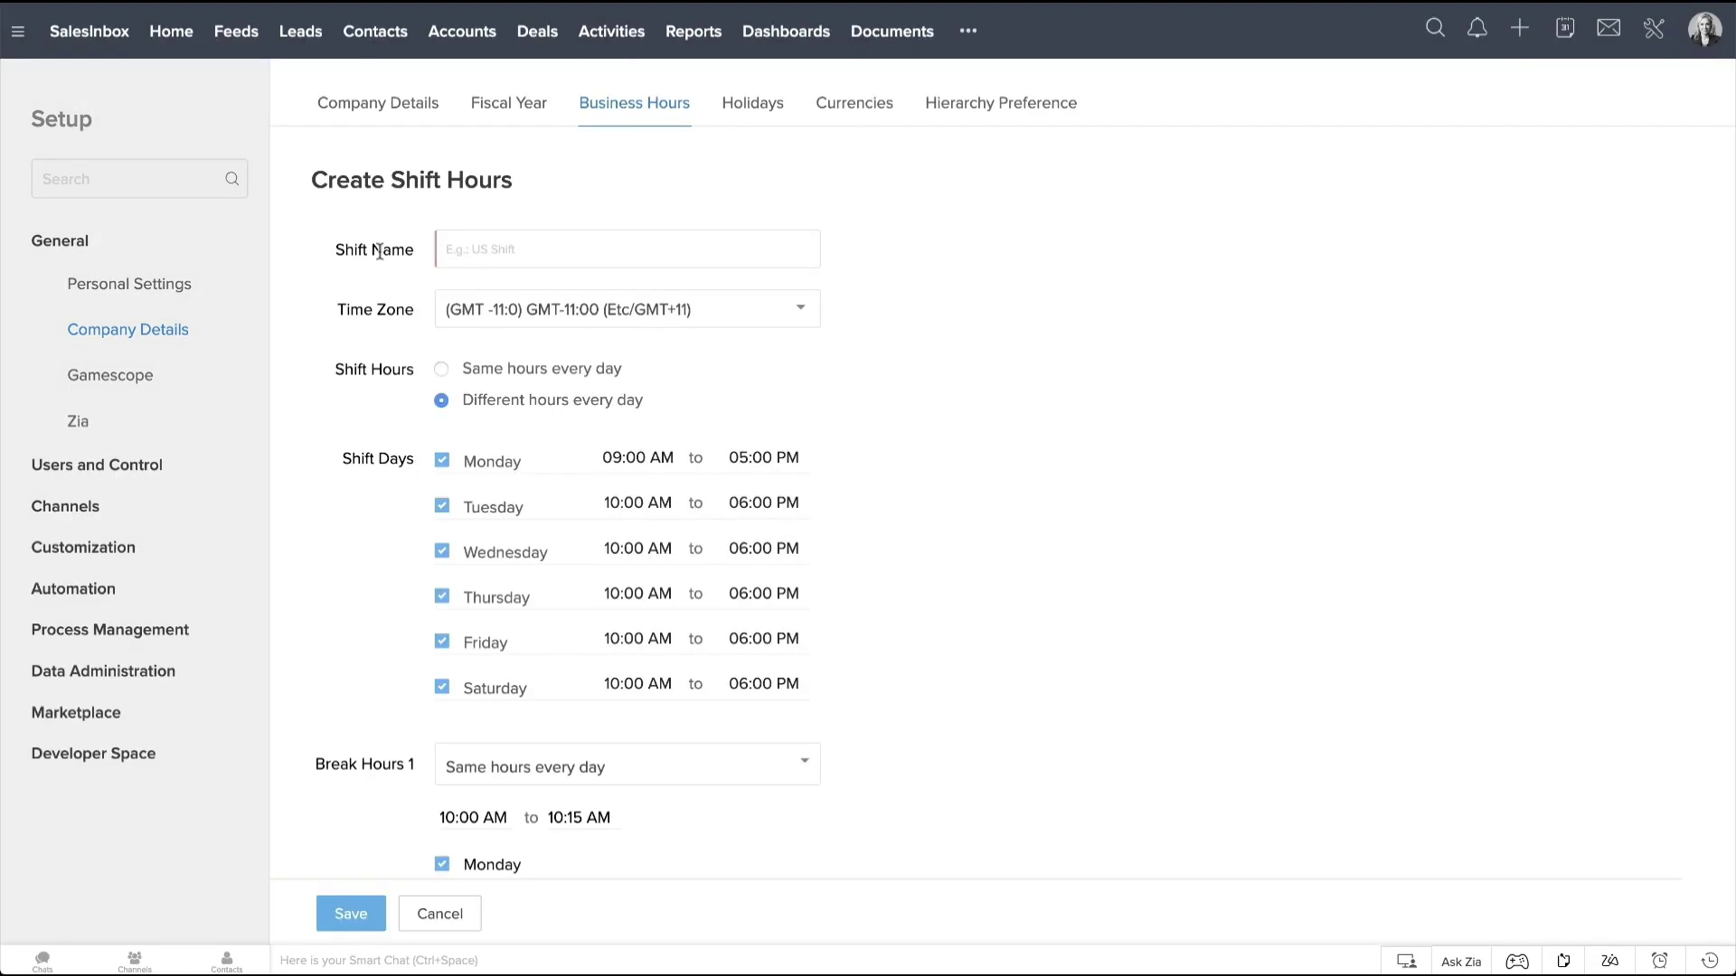
pyautogui.write('london ')
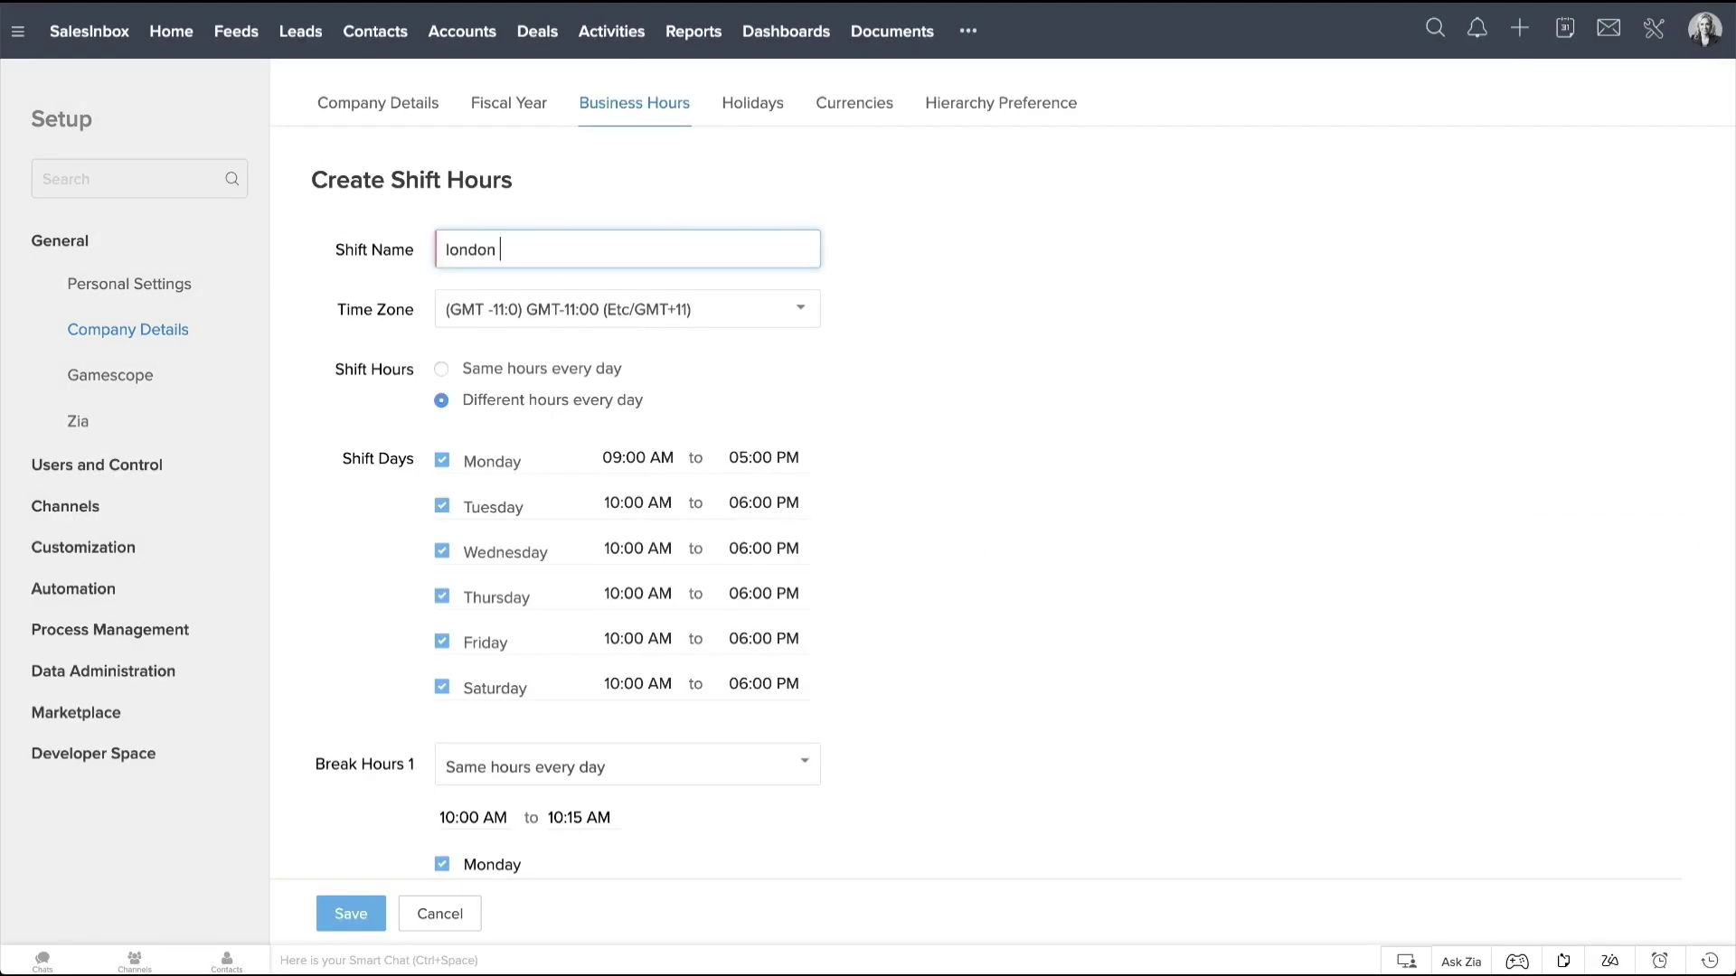
pyautogui.write('shift')
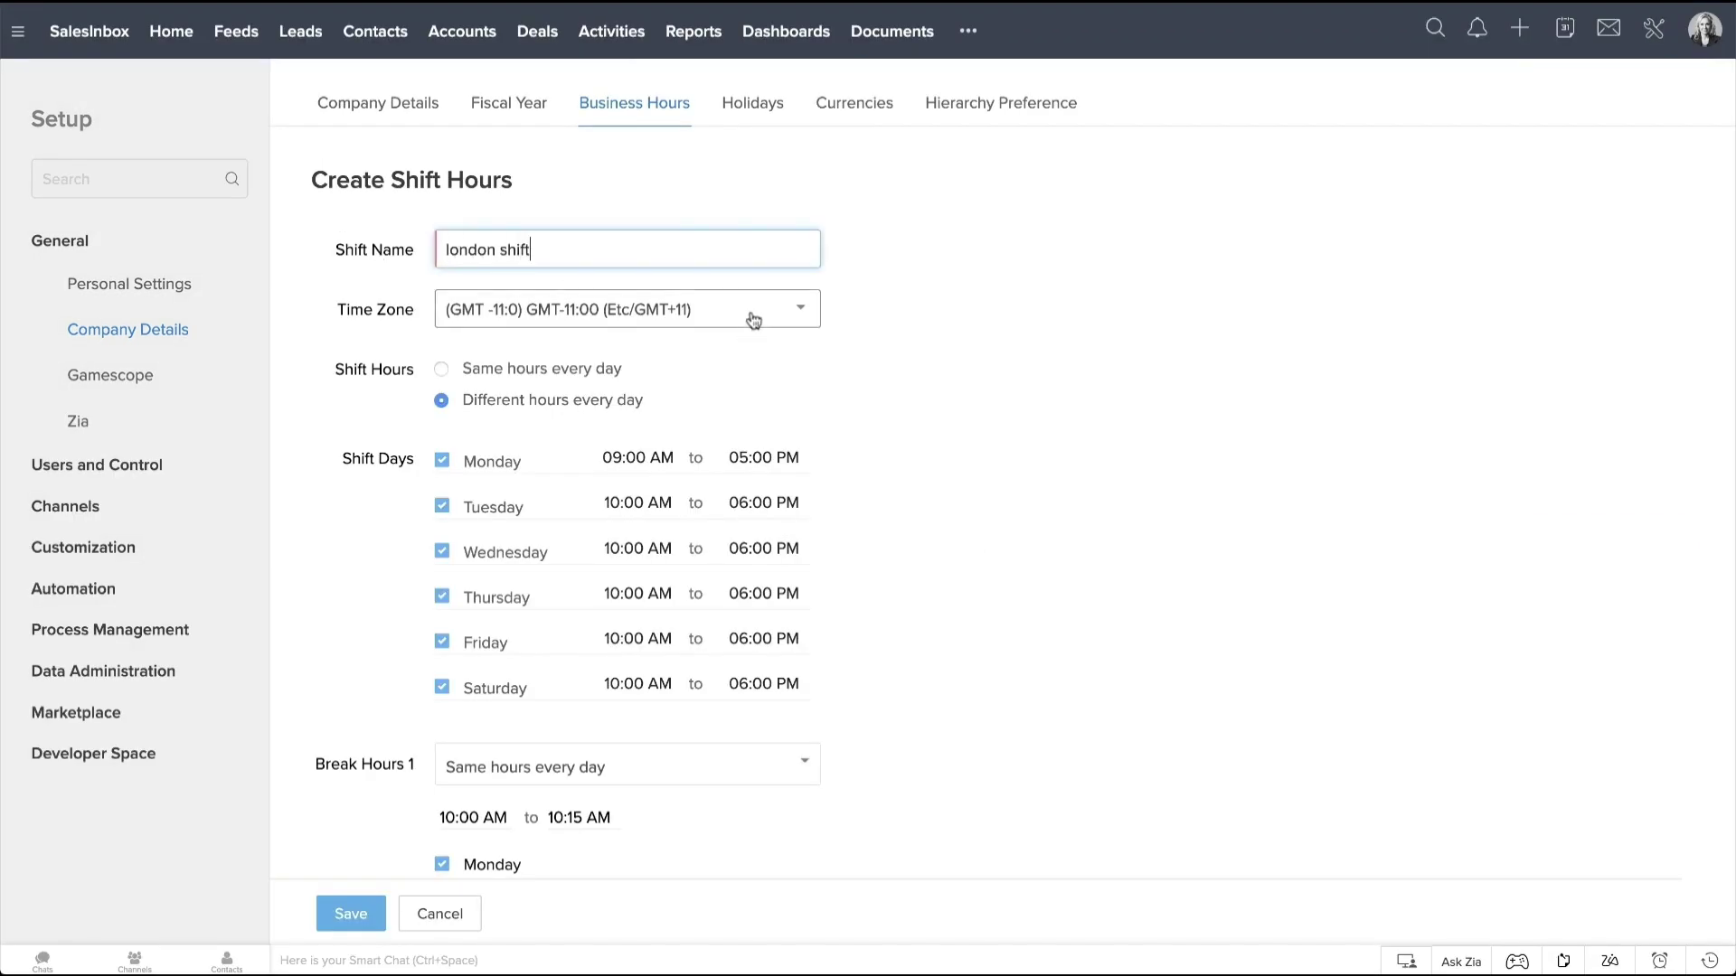
pyautogui.click(745, 316)
pyautogui.click(725, 384)
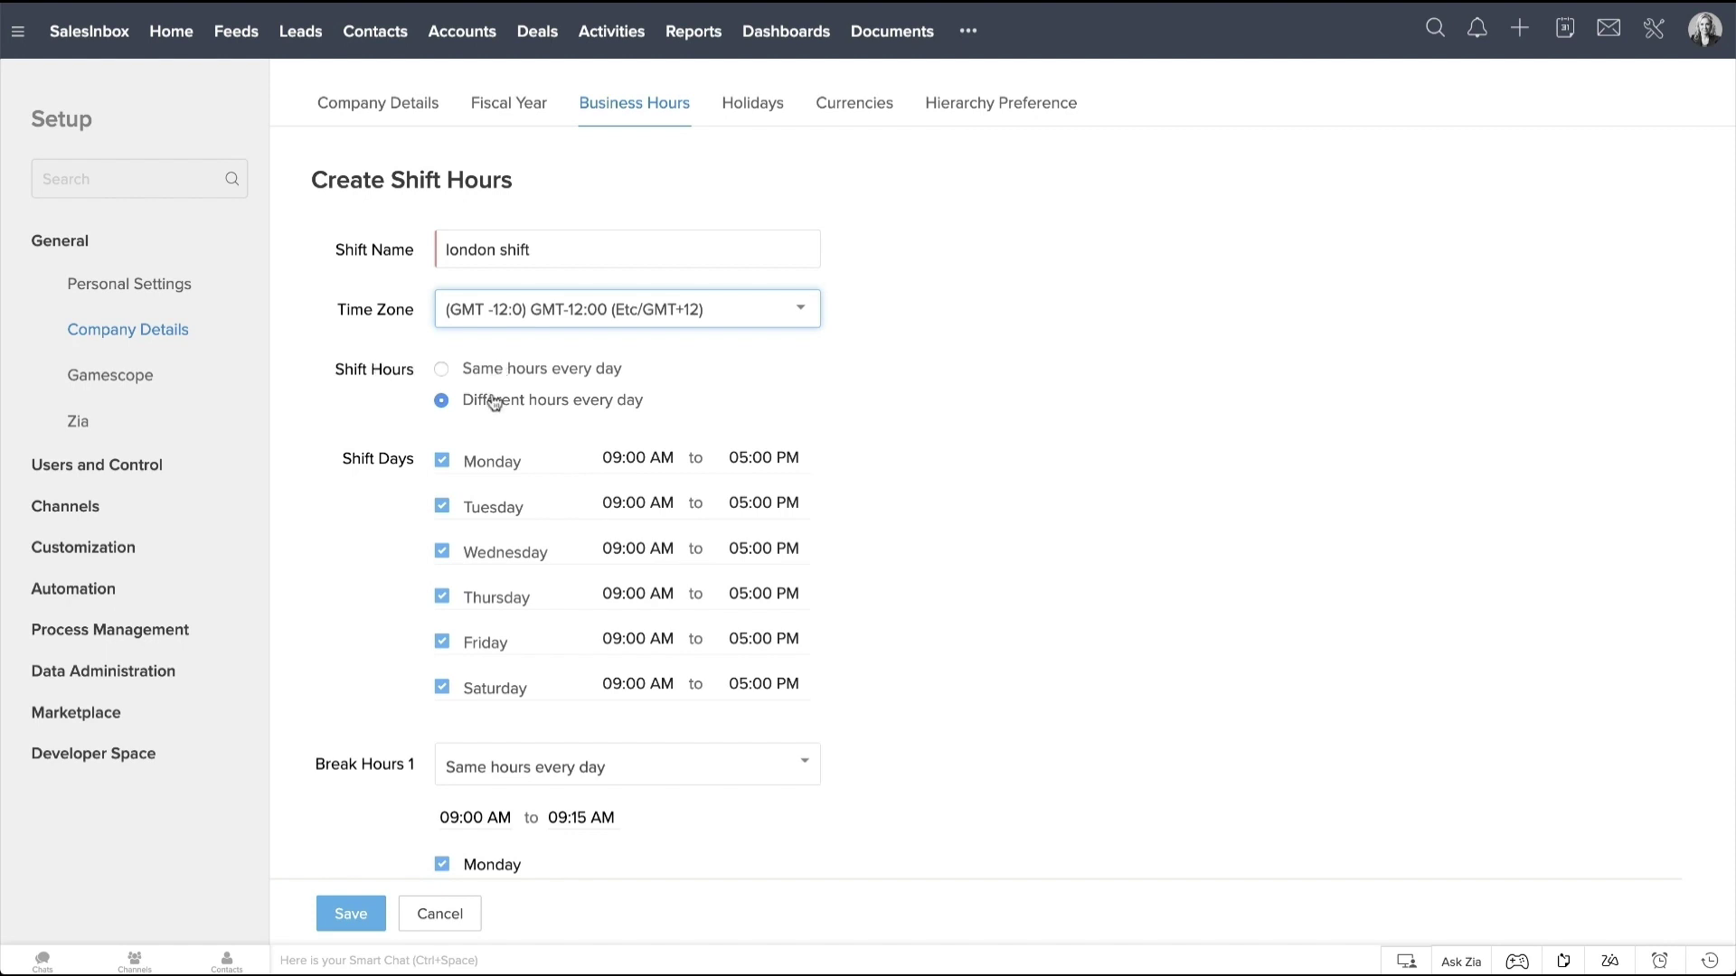
# Give the shift the same 09:00 AM–05:00 PM hours every day, Monday to Saturday
pyautogui.click(445, 375)
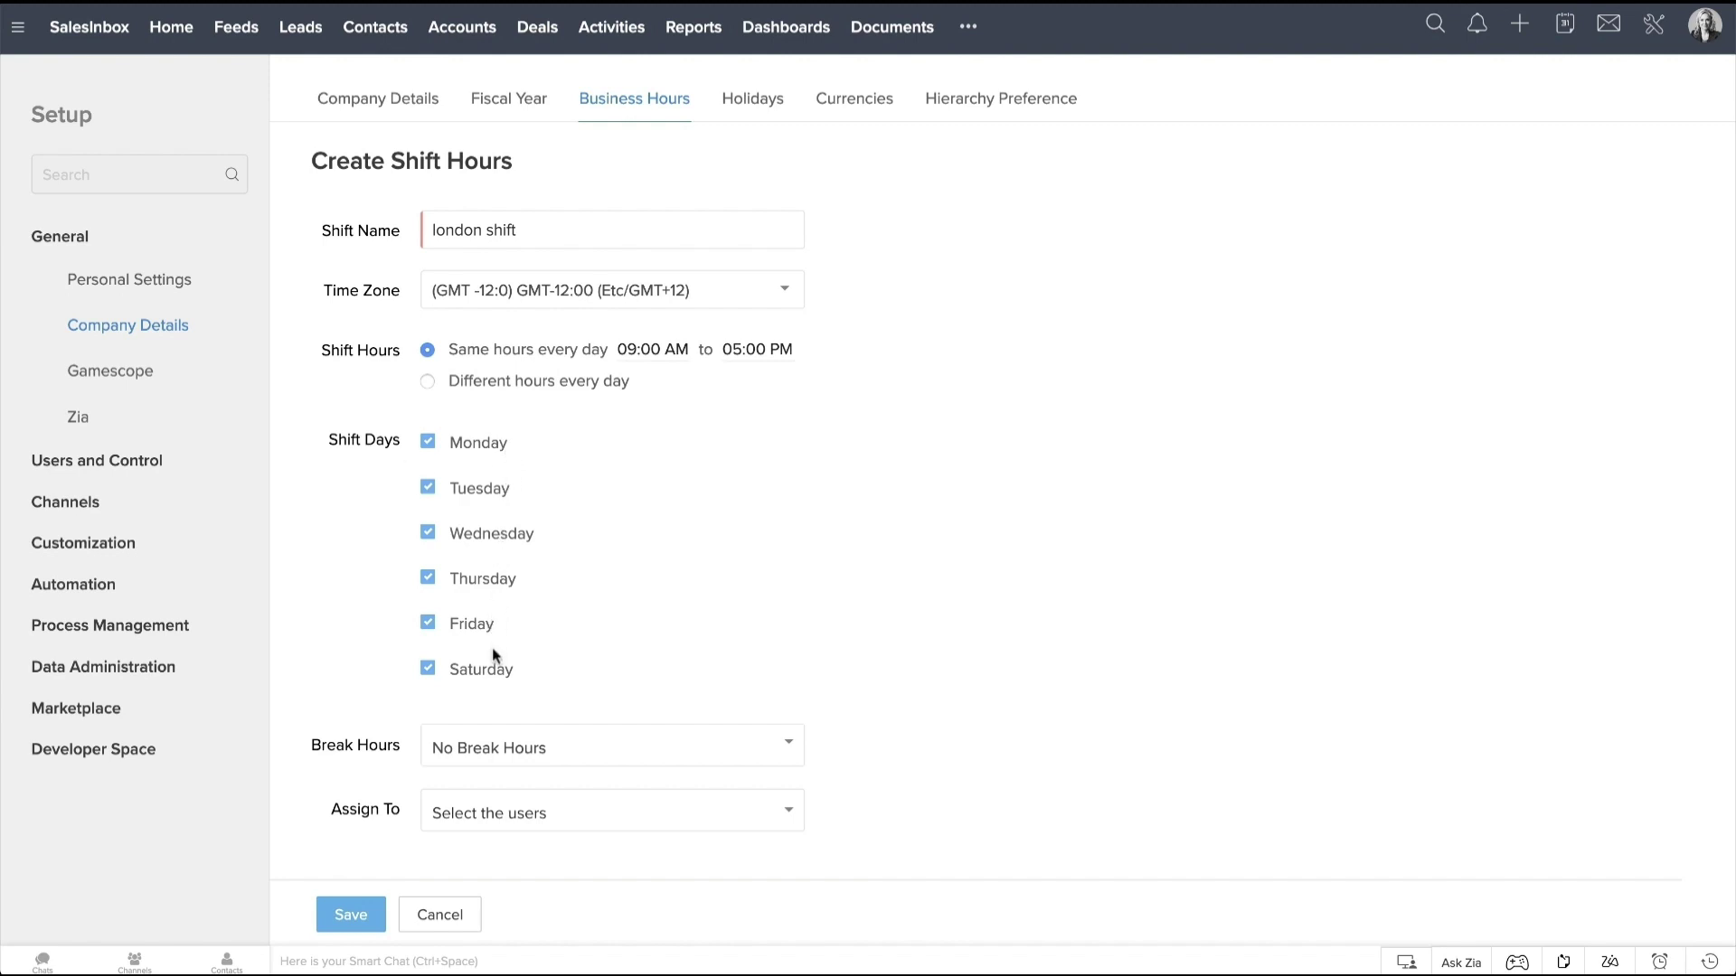
pyautogui.click(429, 669)
pyautogui.click(430, 674)
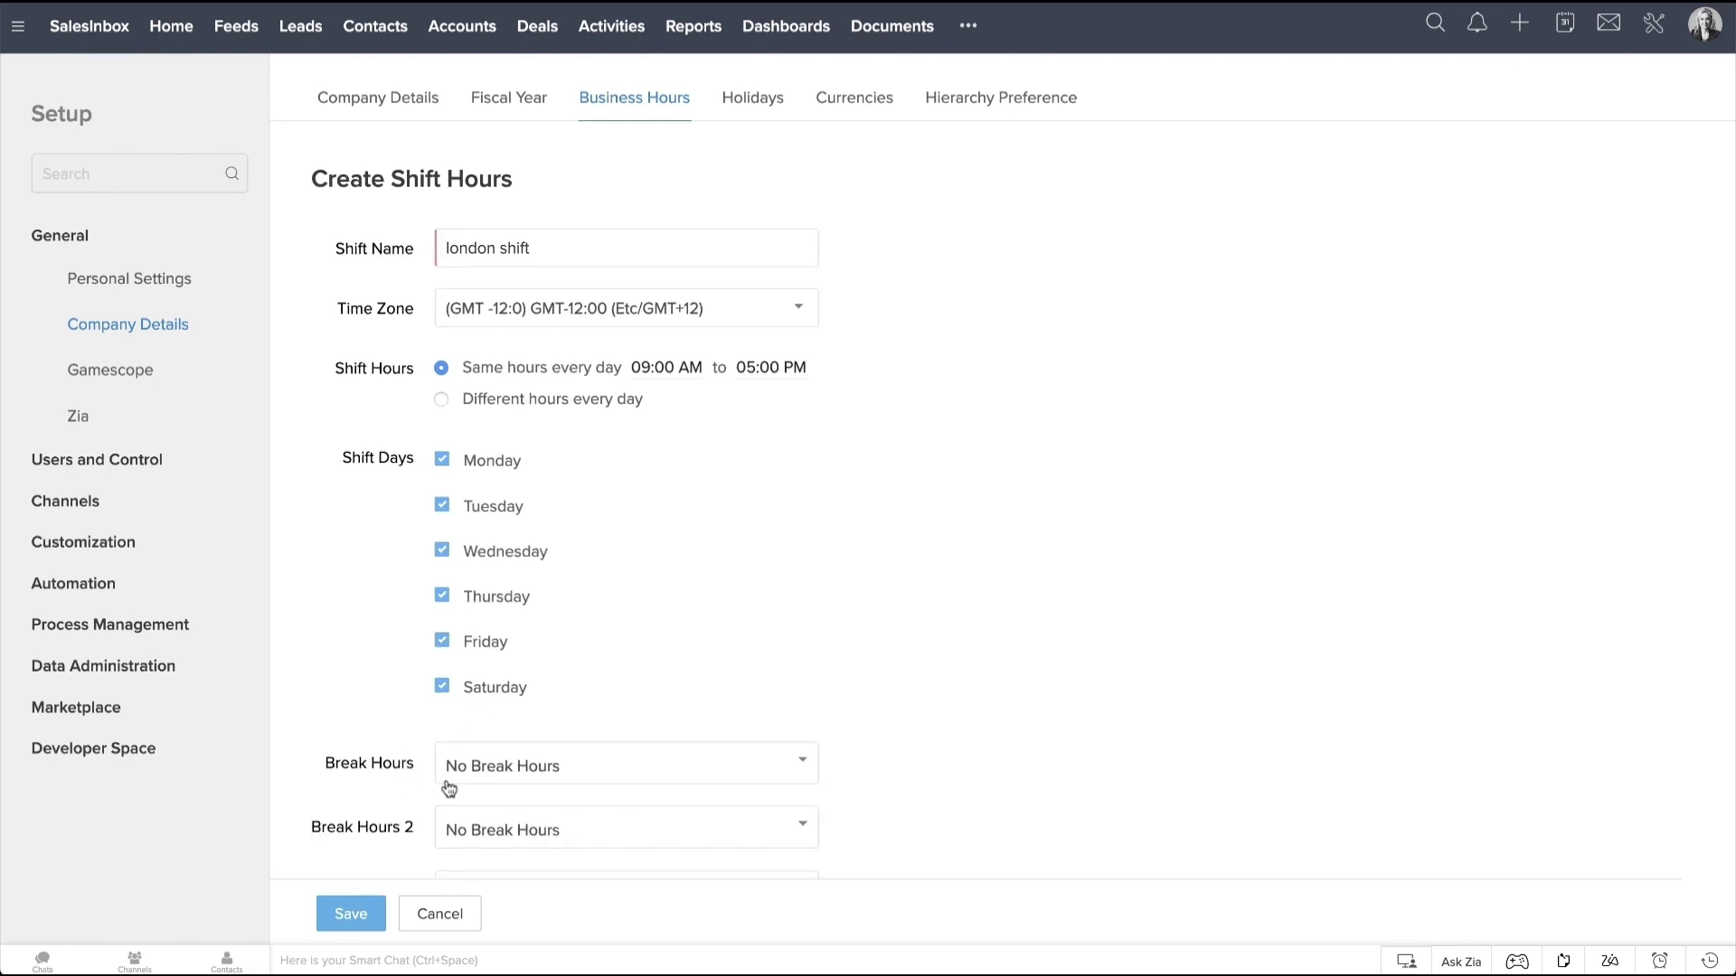
# Set Break Hours 1 to the same 09:00–09:15 AM break every day
pyautogui.click(539, 773)
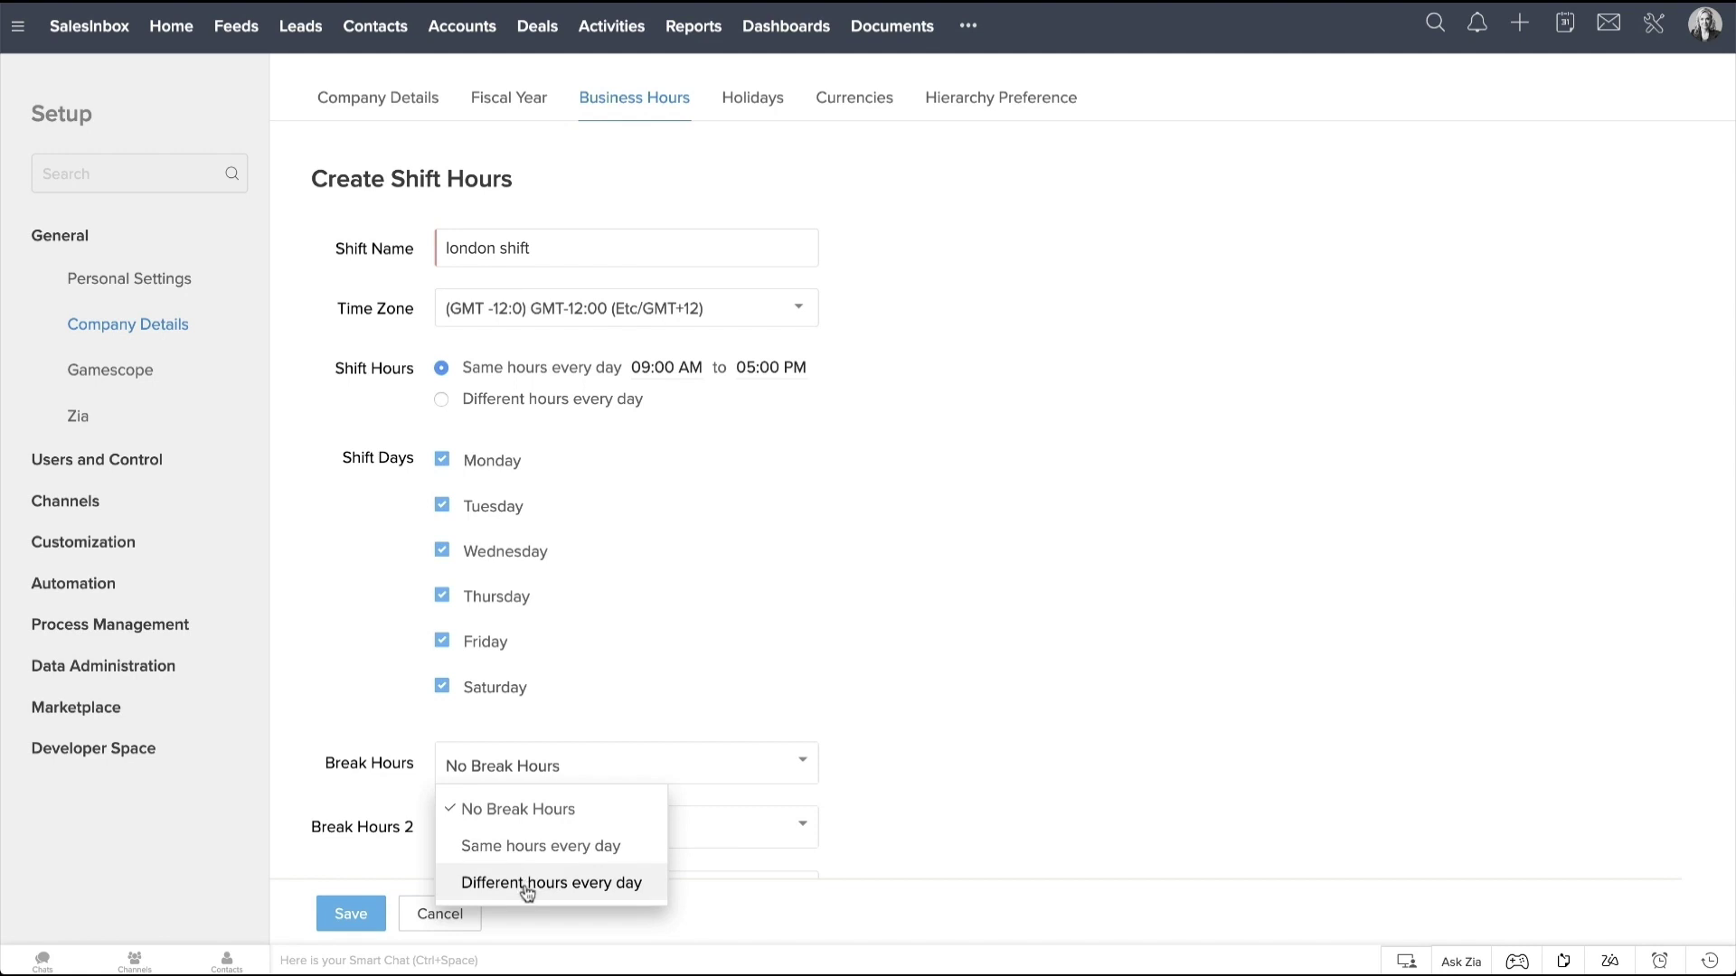
pyautogui.click(538, 848)
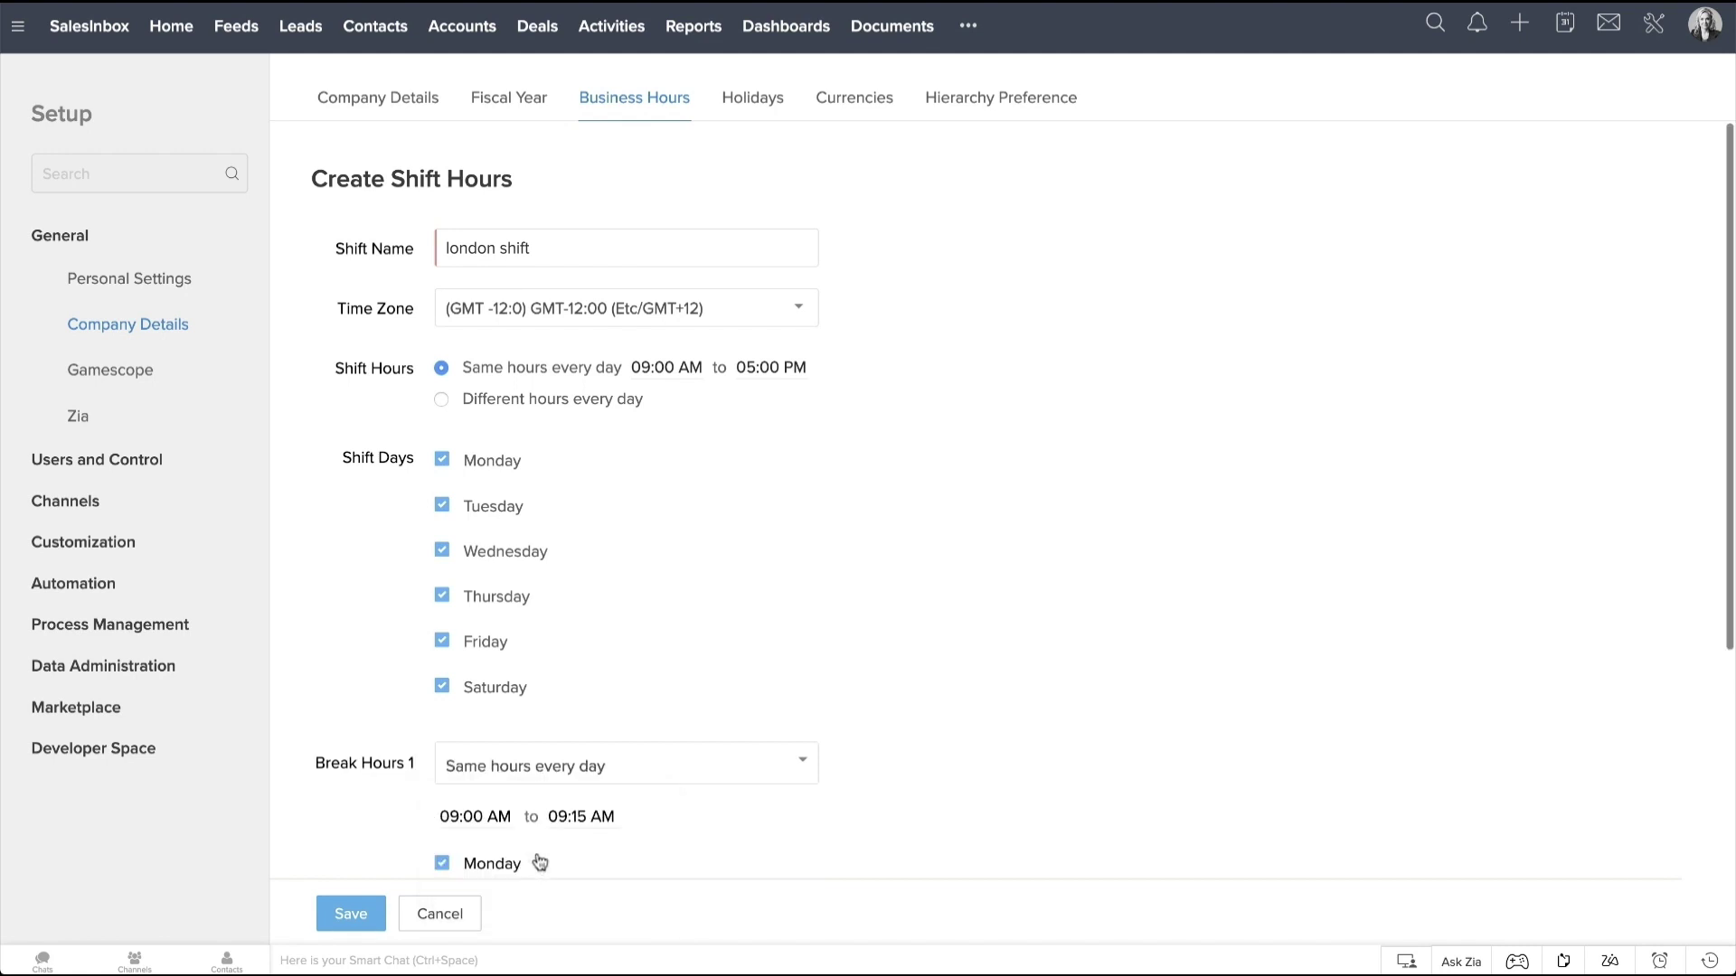
pyautogui.scroll(-3, 540, 857)
pyautogui.scroll(-2, 540, 857)
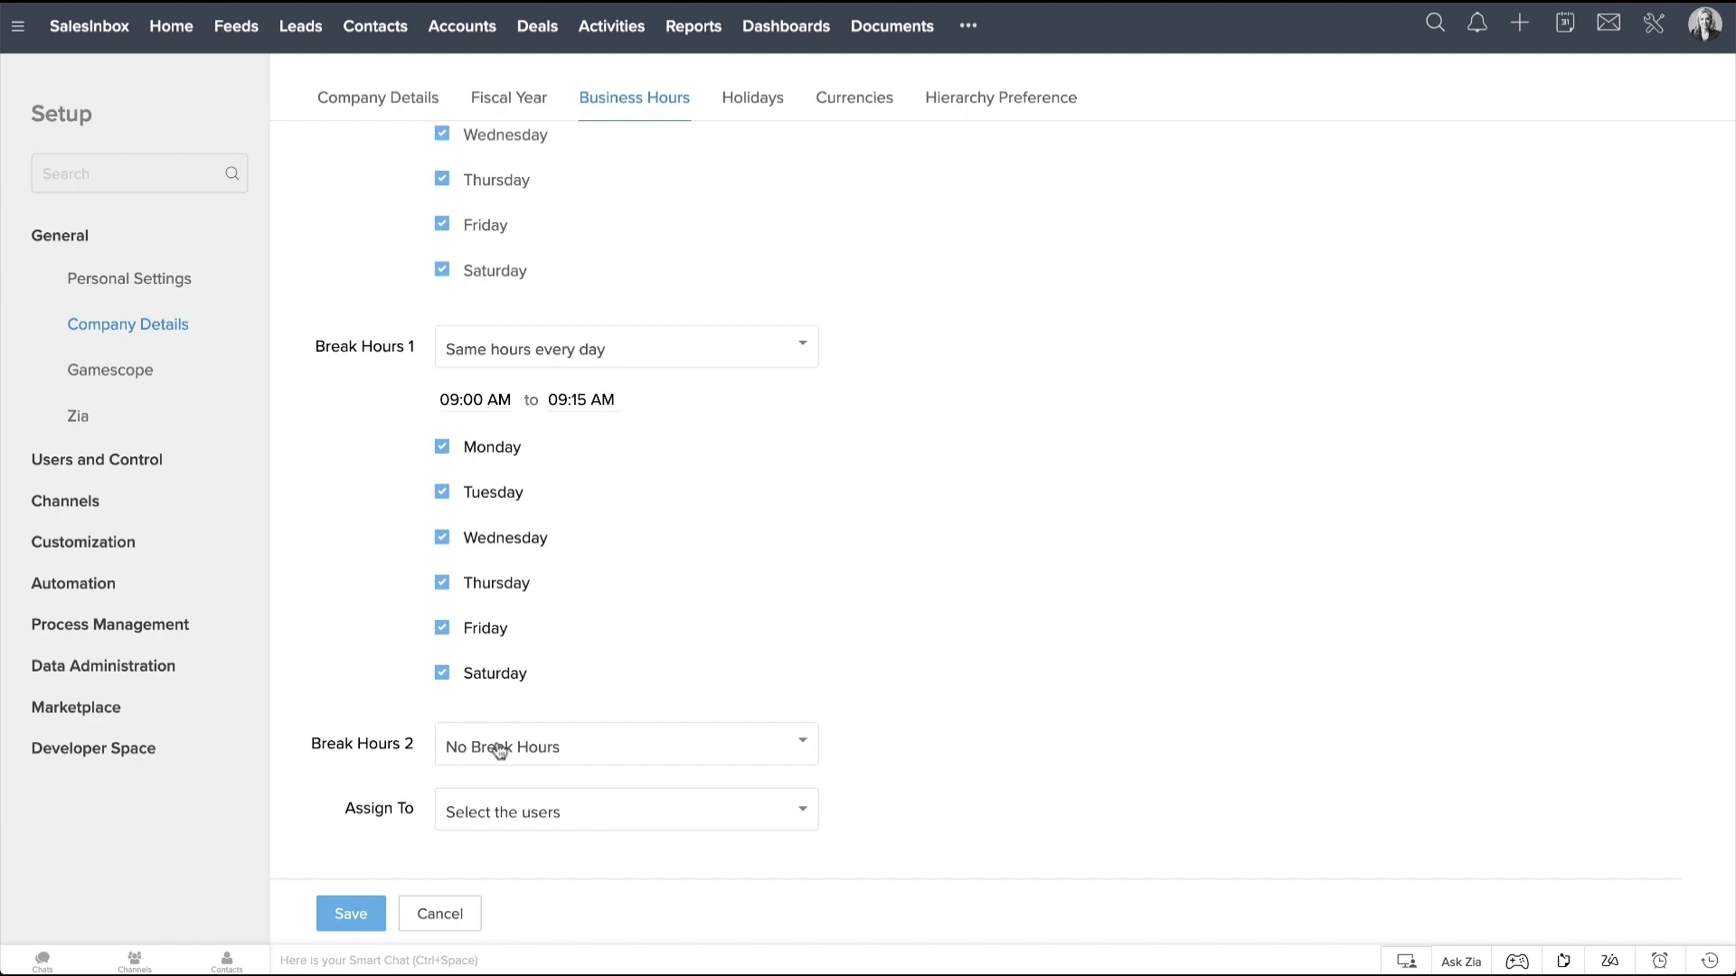
pyautogui.scroll(1, 489, 821)
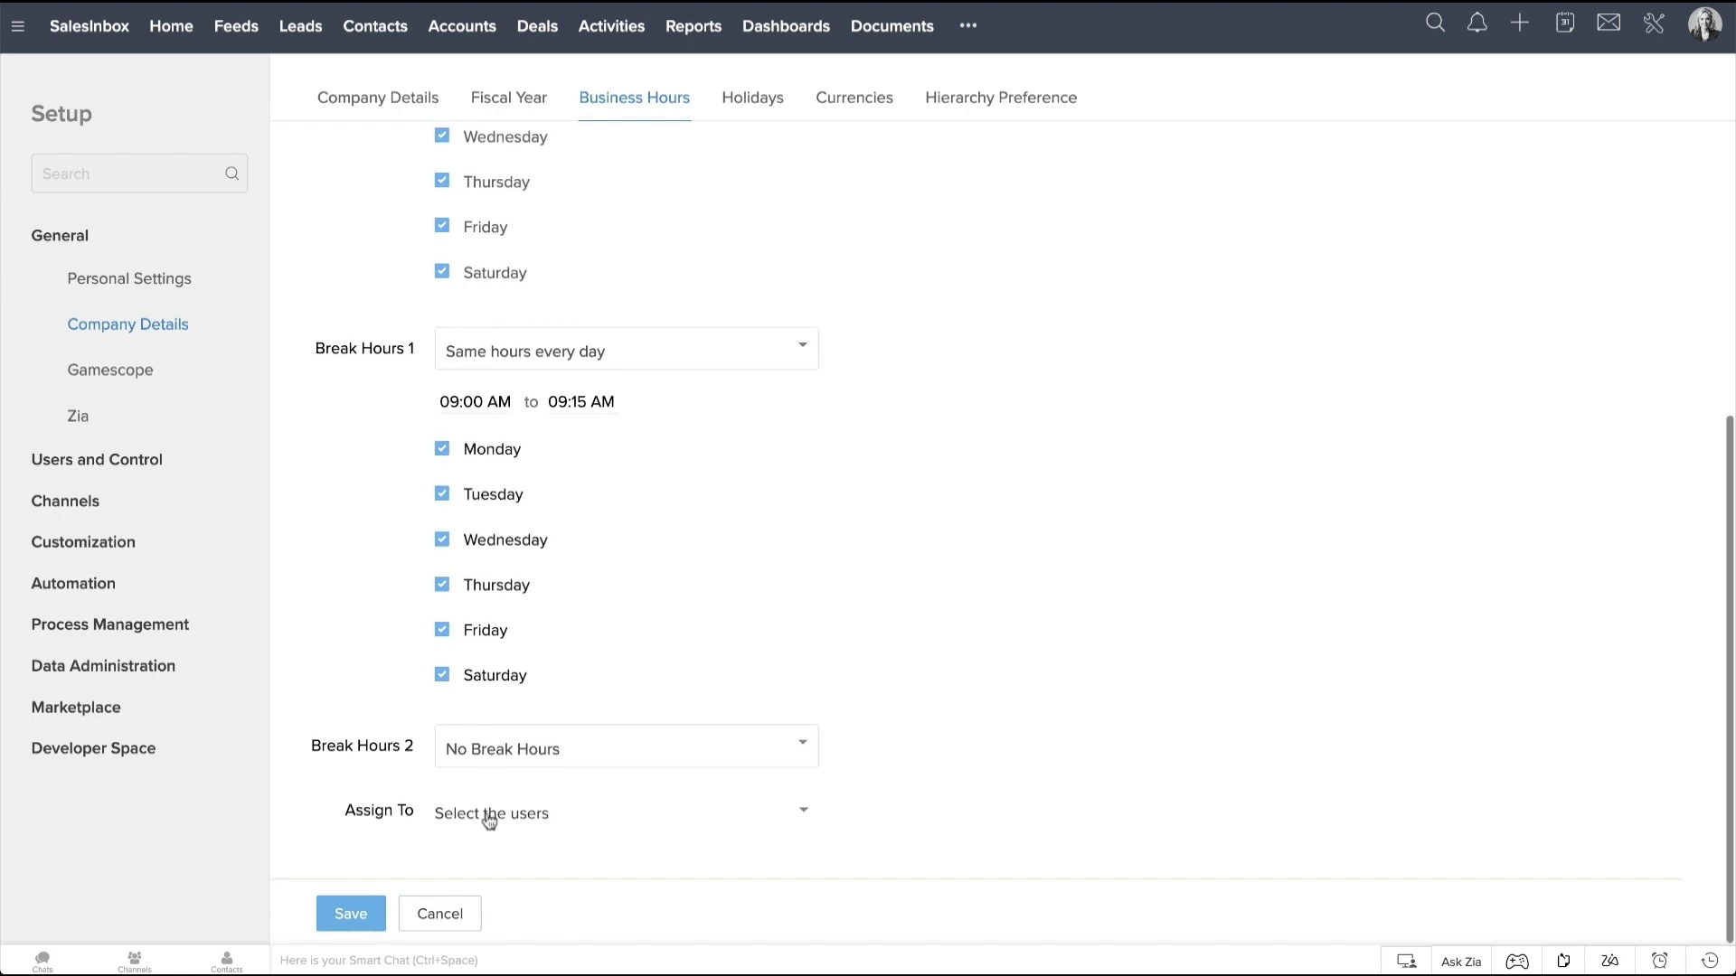
# Assign two users to the London shift and save it
pyautogui.click(489, 820)
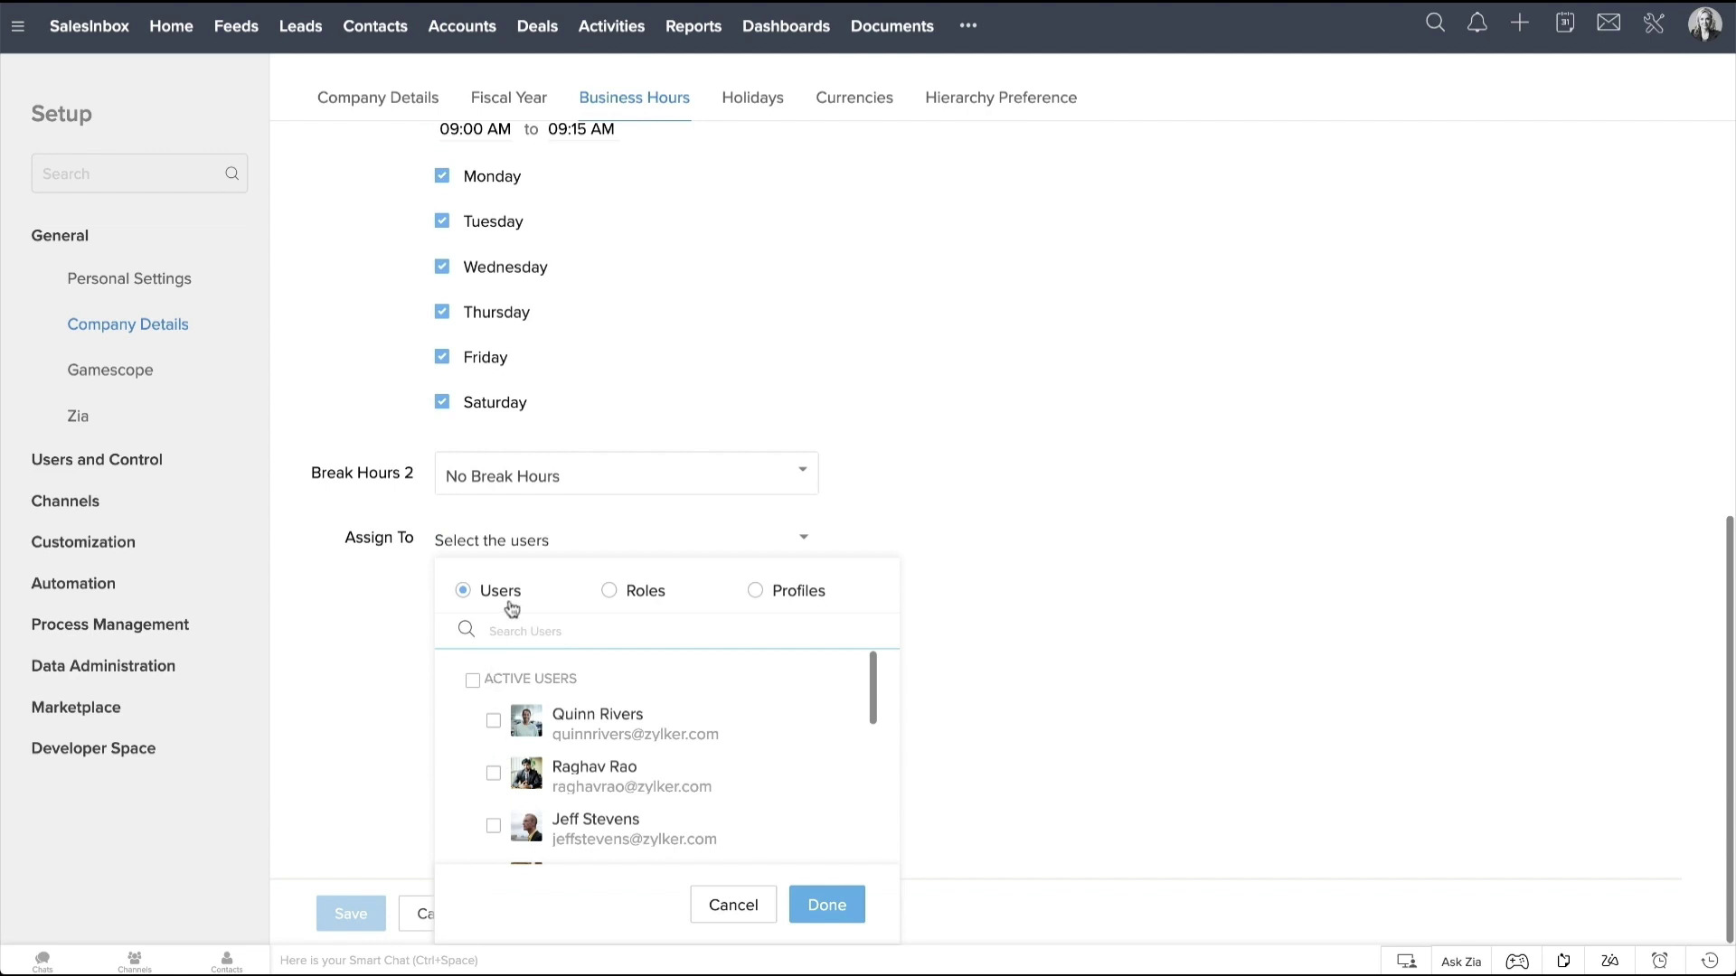
pyautogui.click(493, 721)
pyautogui.click(493, 773)
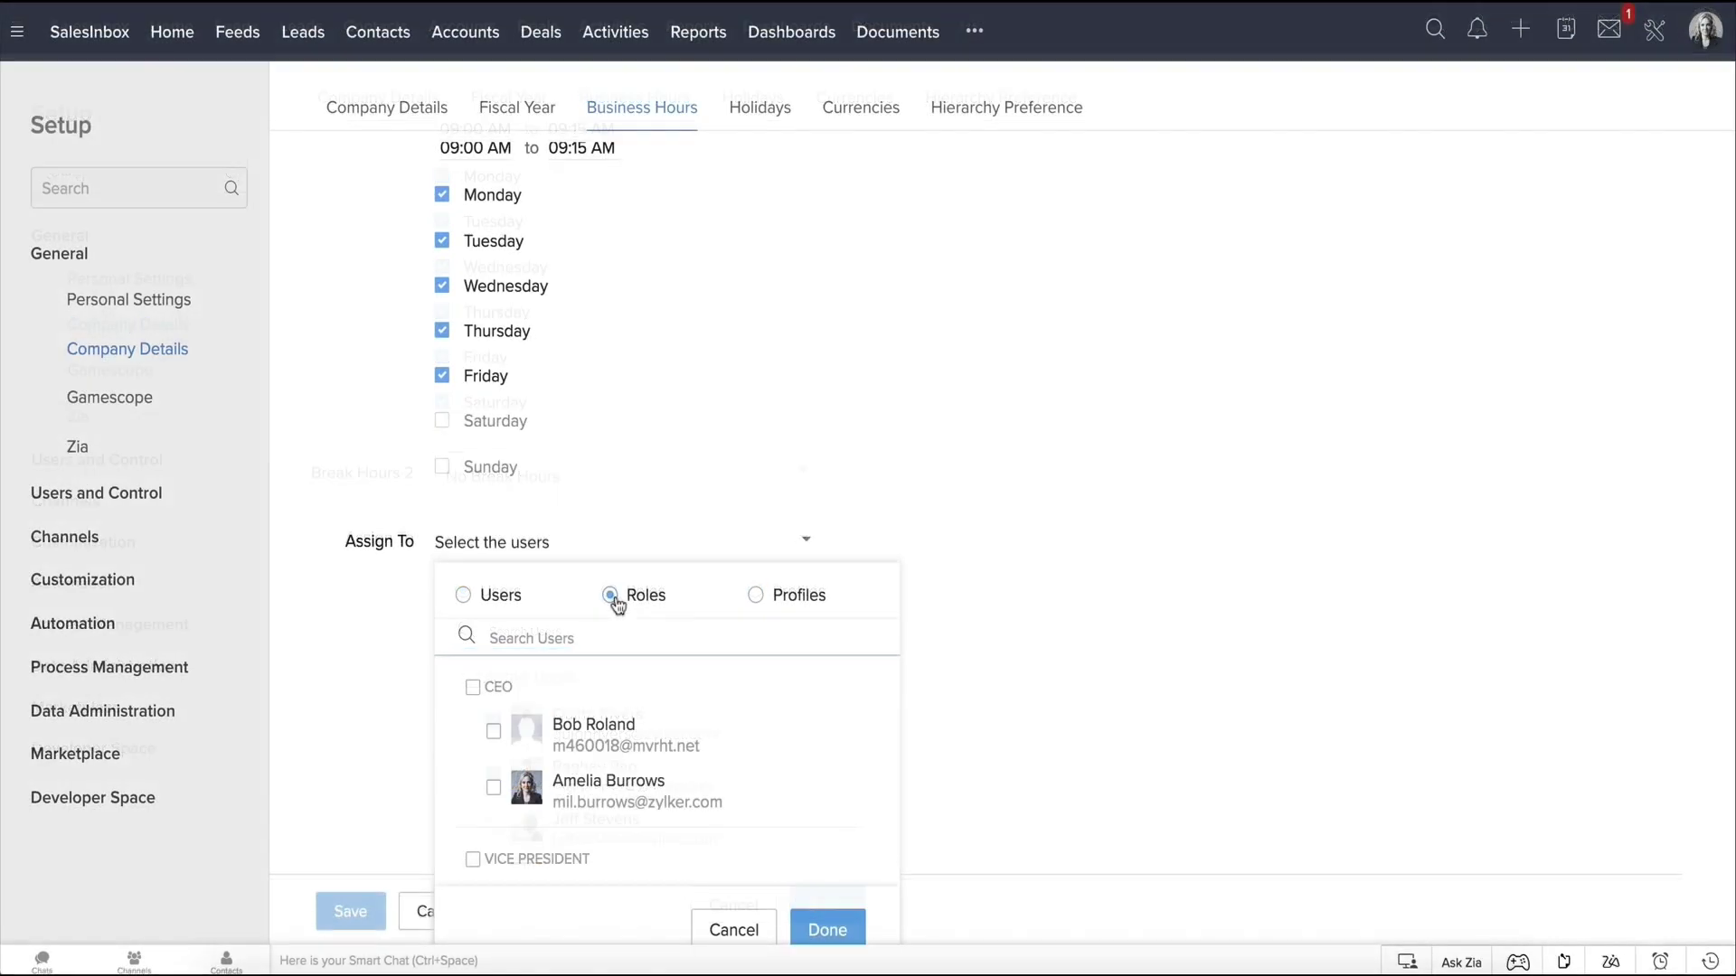
pyautogui.click(757, 597)
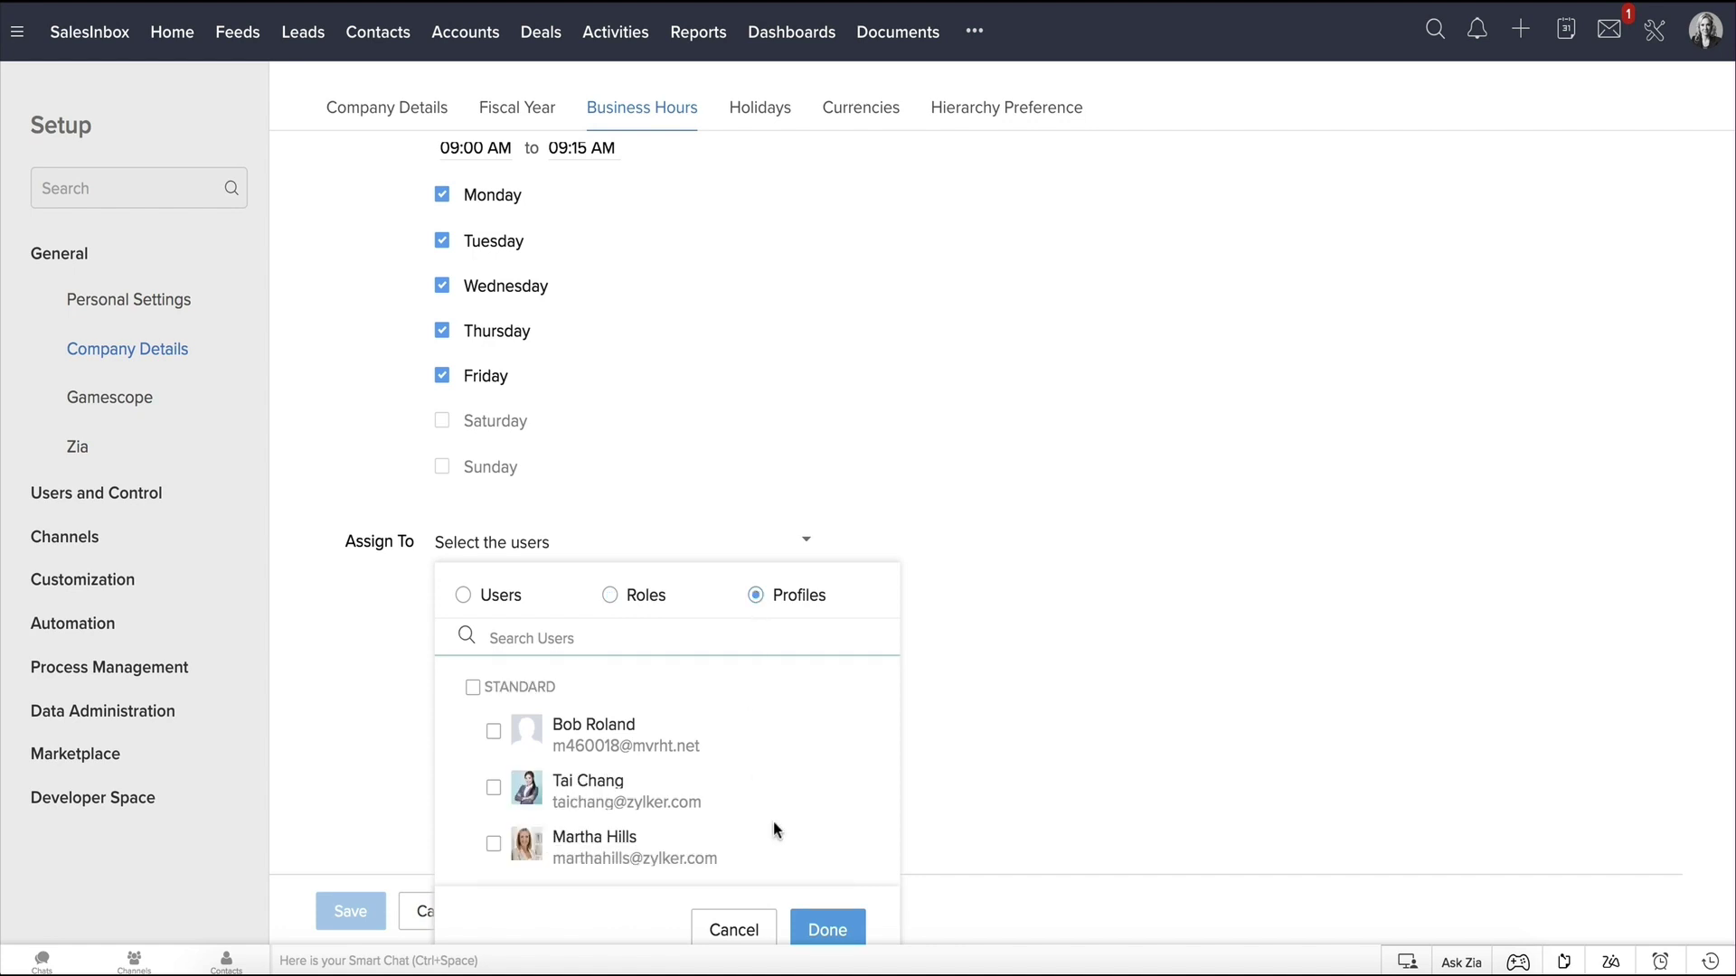
pyautogui.click(825, 930)
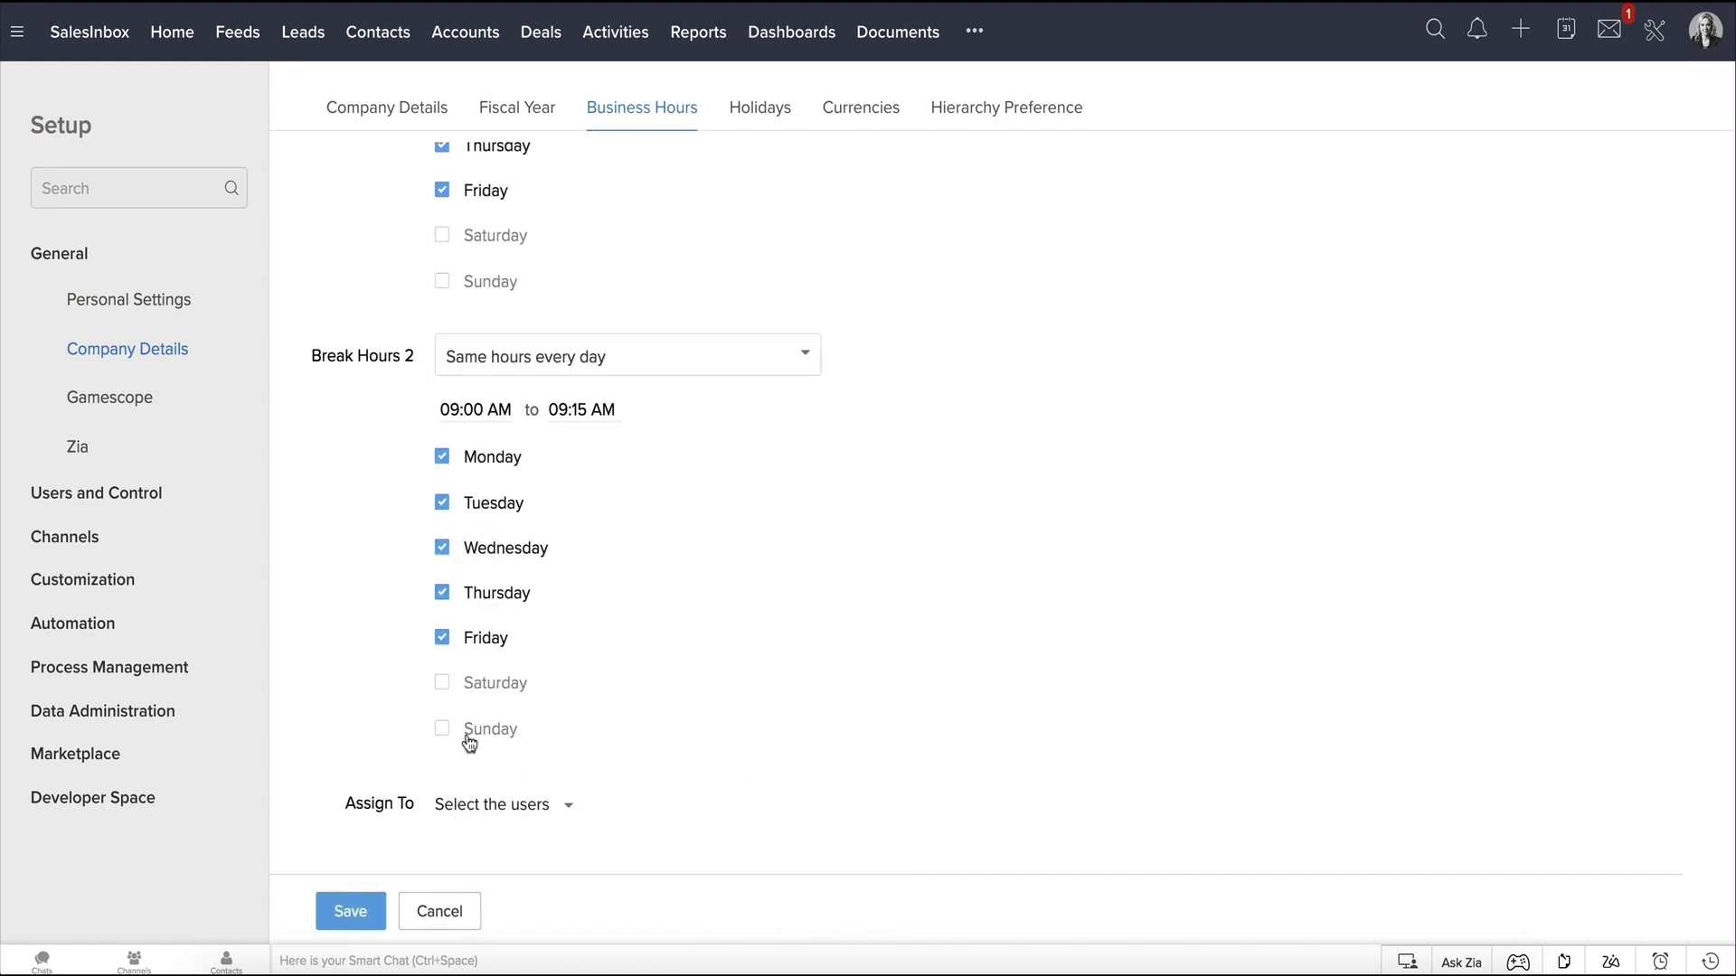
pyautogui.click(350, 912)
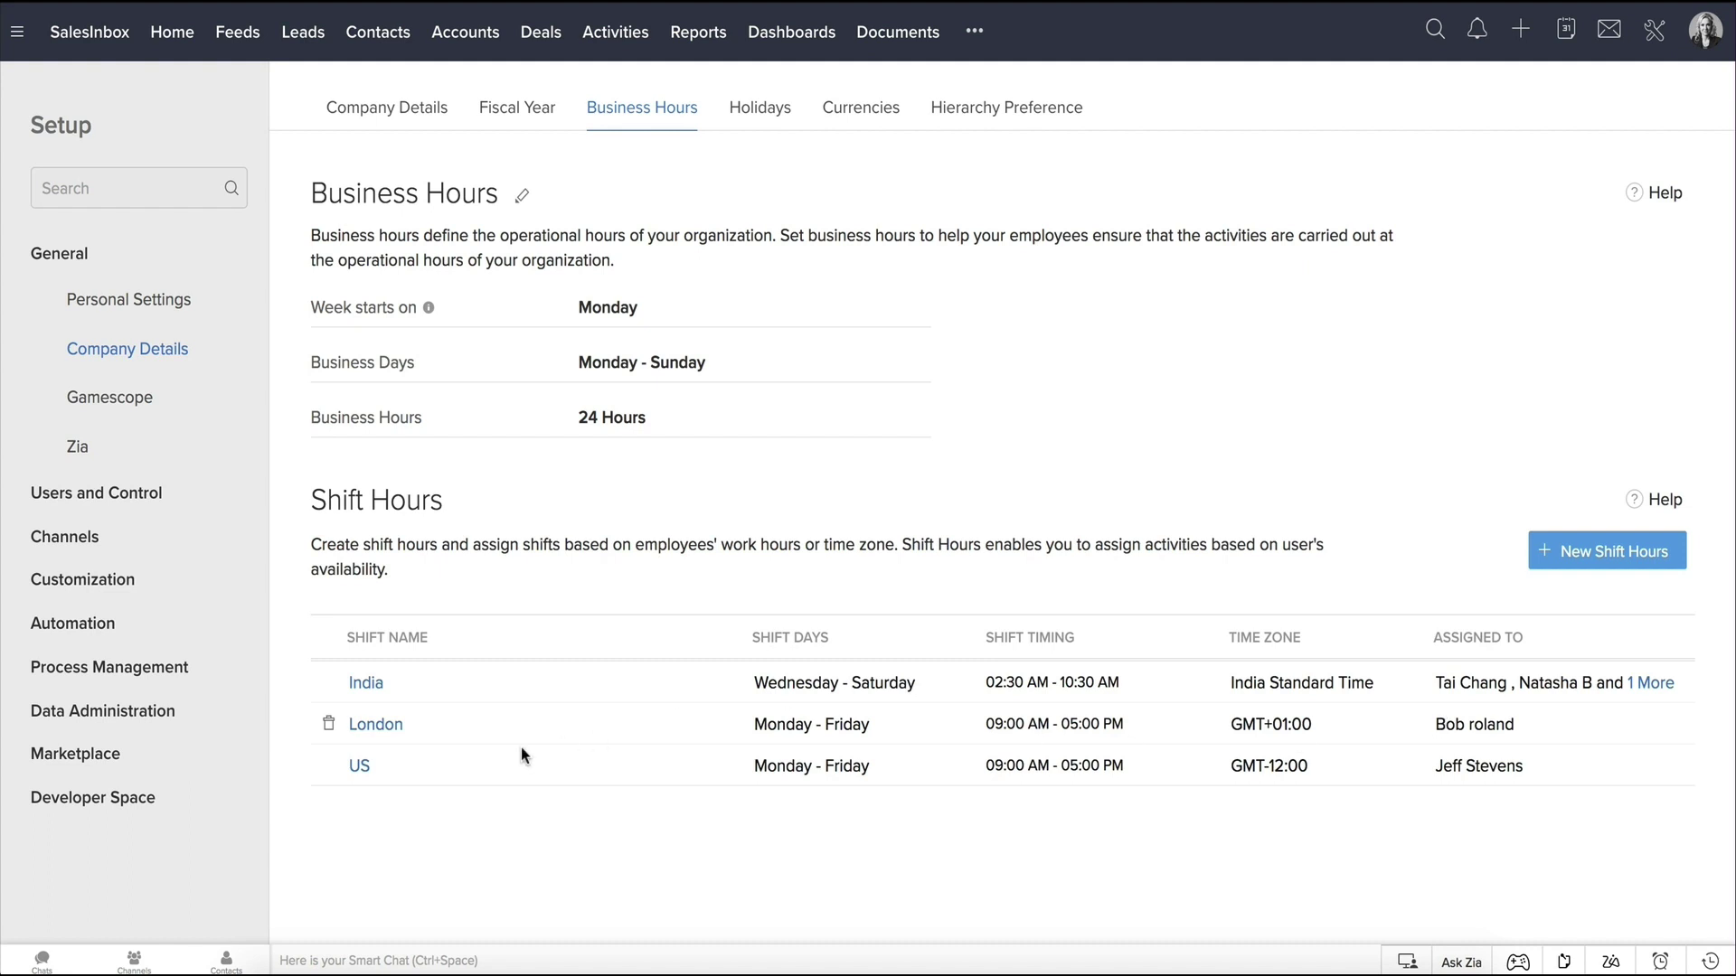
# Edit the US shift to add the London shift's user to its Assigned To list
pyautogui.click(362, 767)
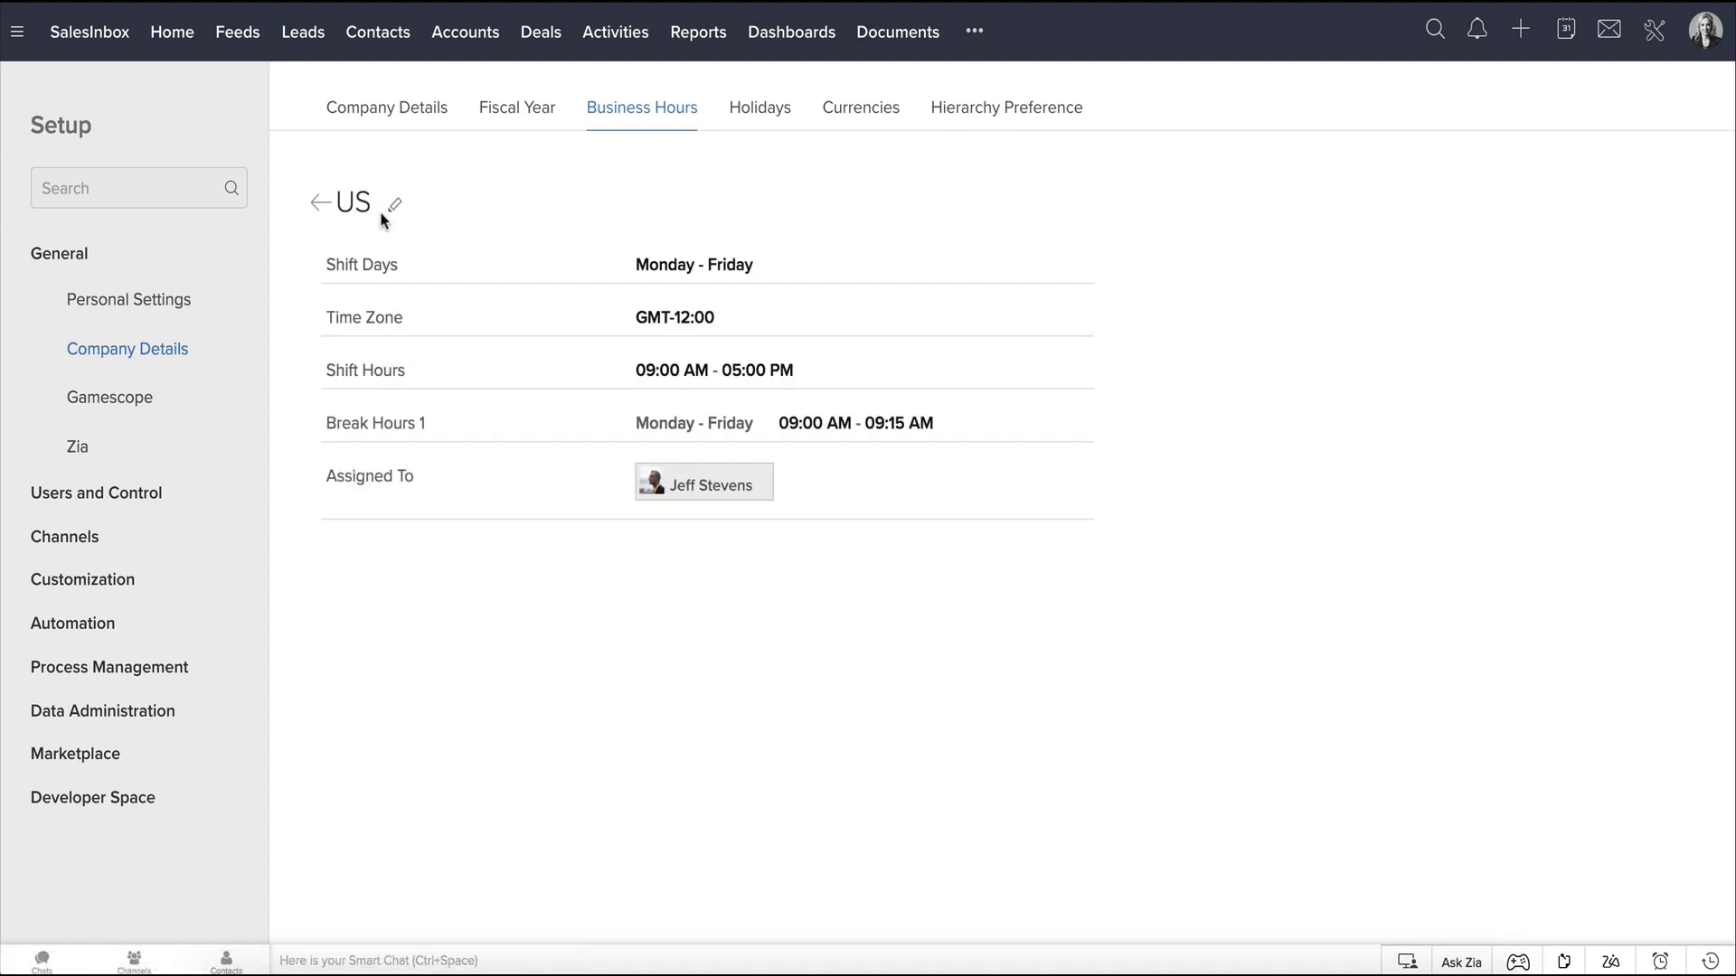
pyautogui.click(395, 204)
pyautogui.scroll(-6, 610, 575)
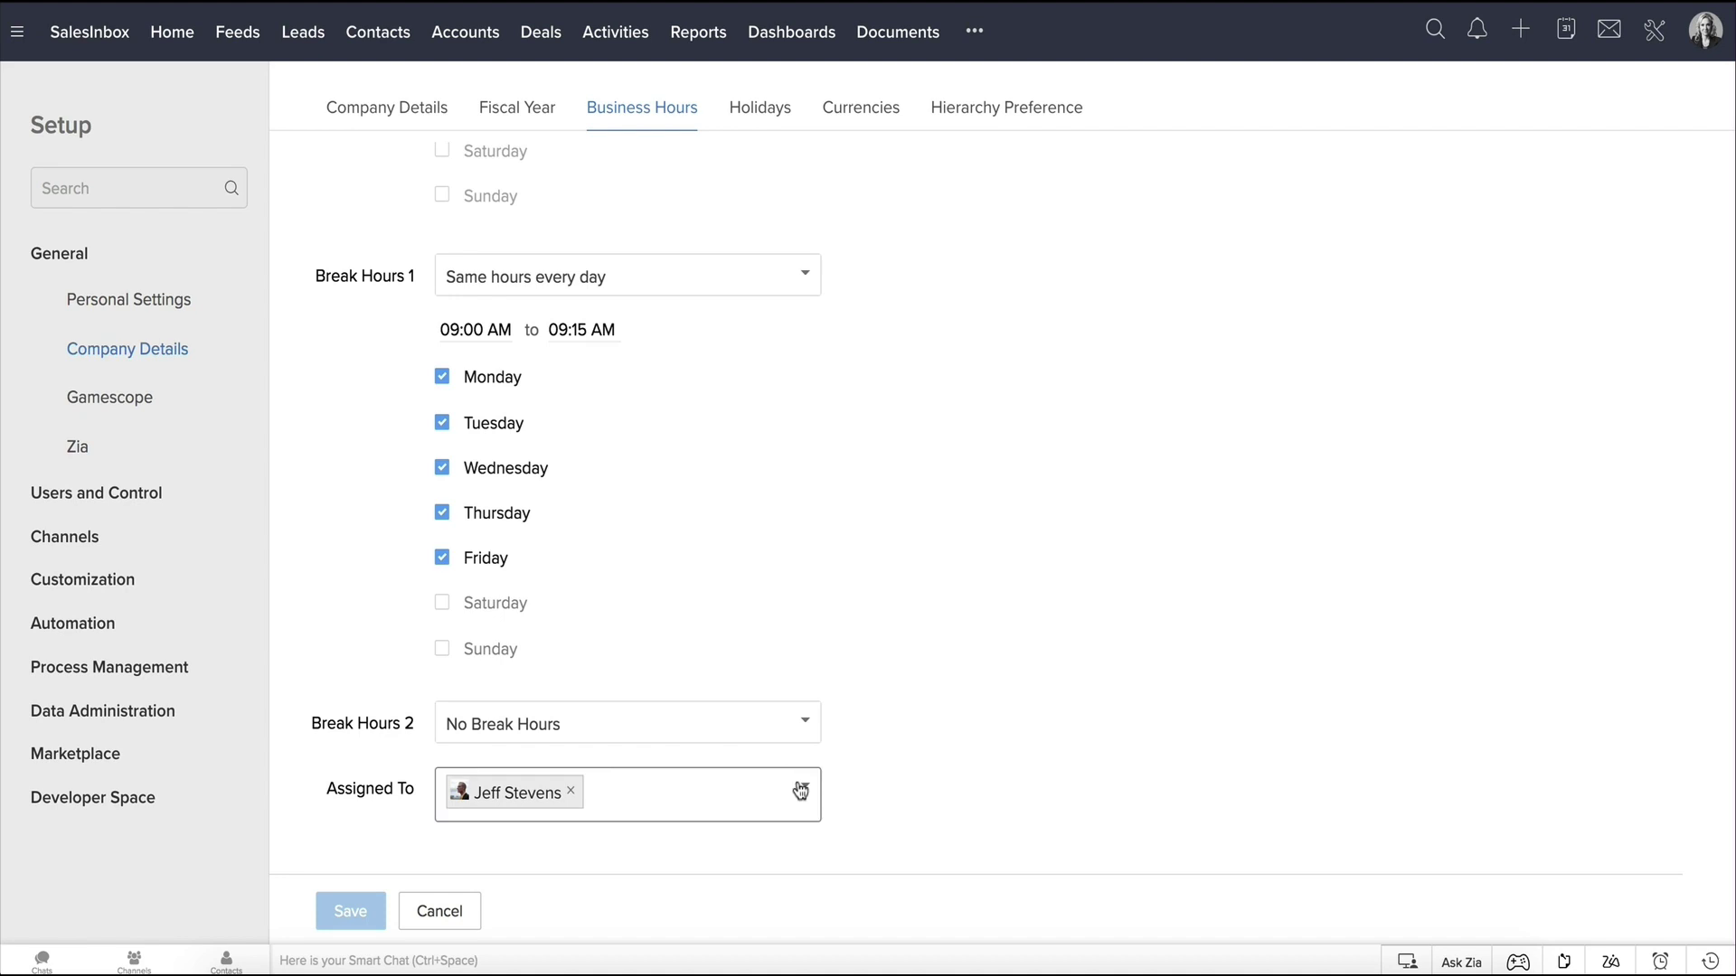
pyautogui.click(800, 791)
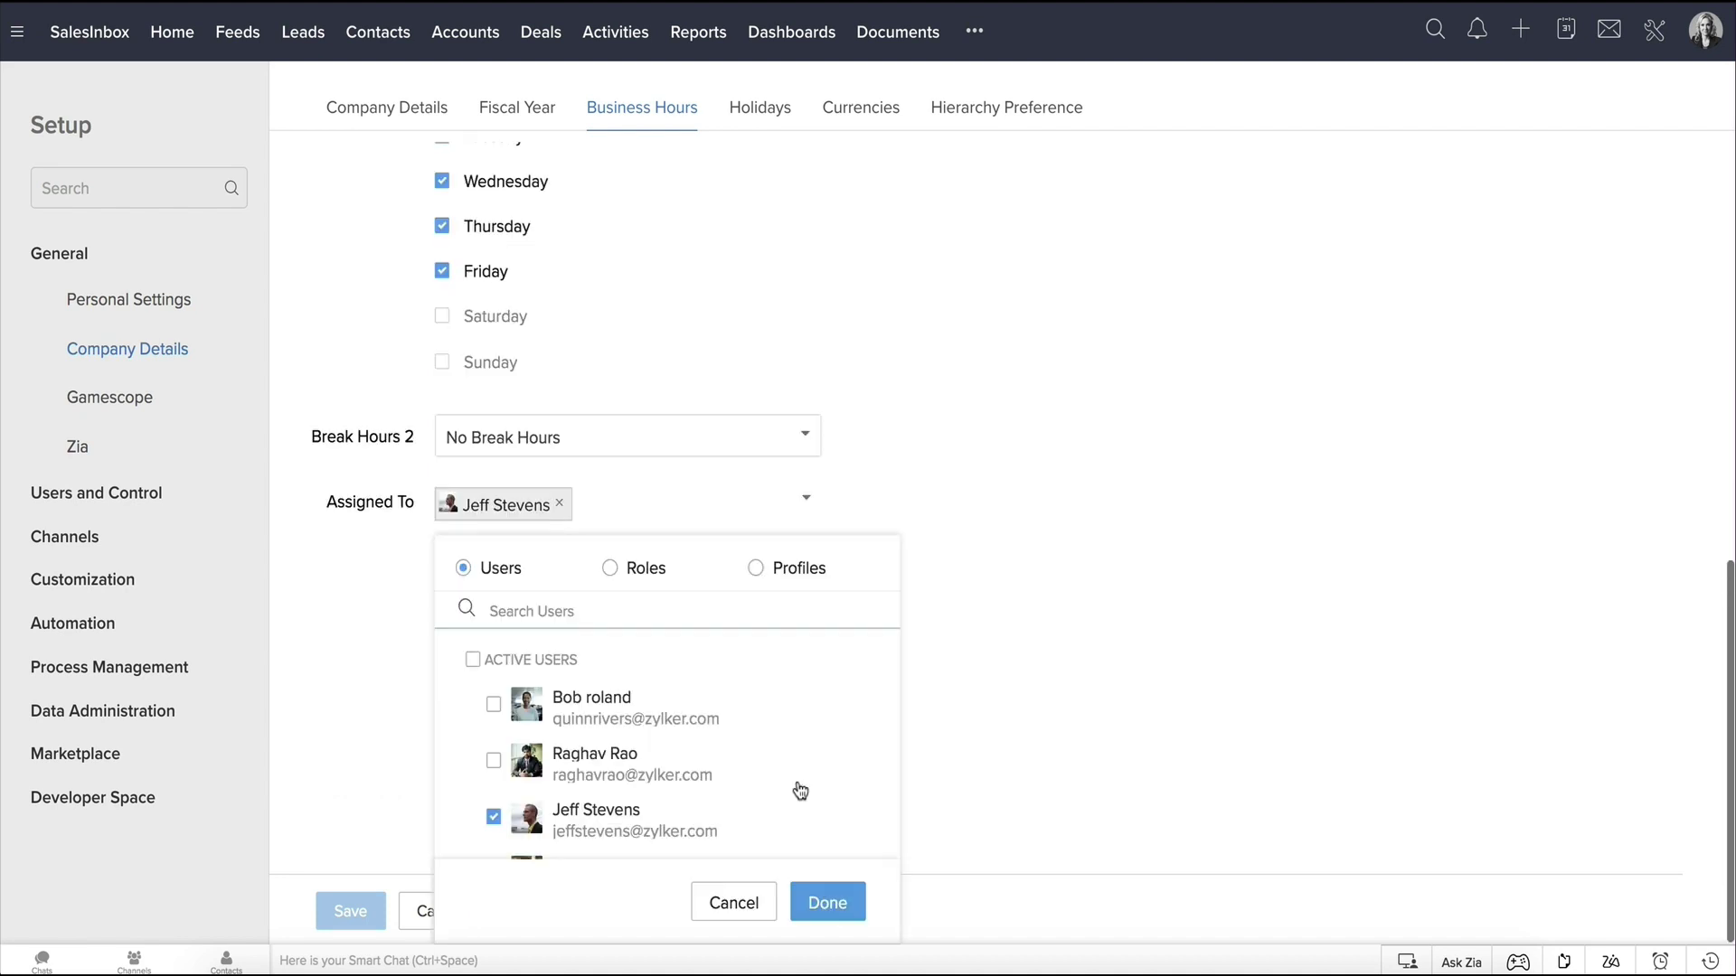
pyautogui.click(493, 706)
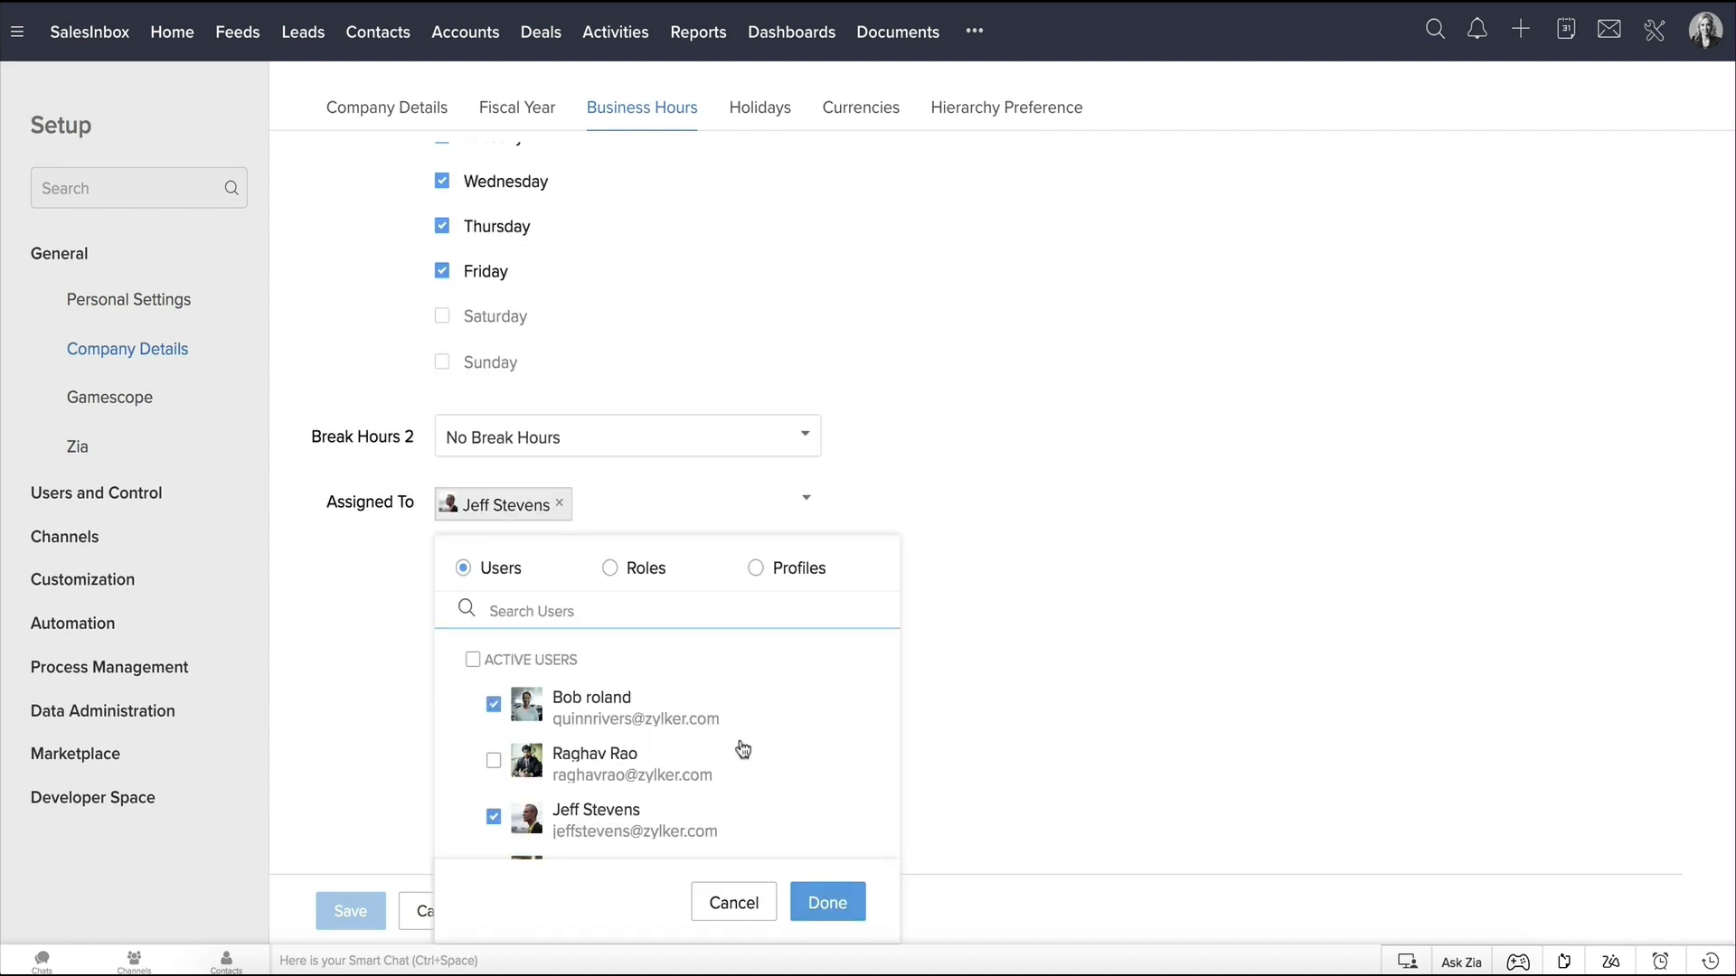
pyautogui.click(837, 898)
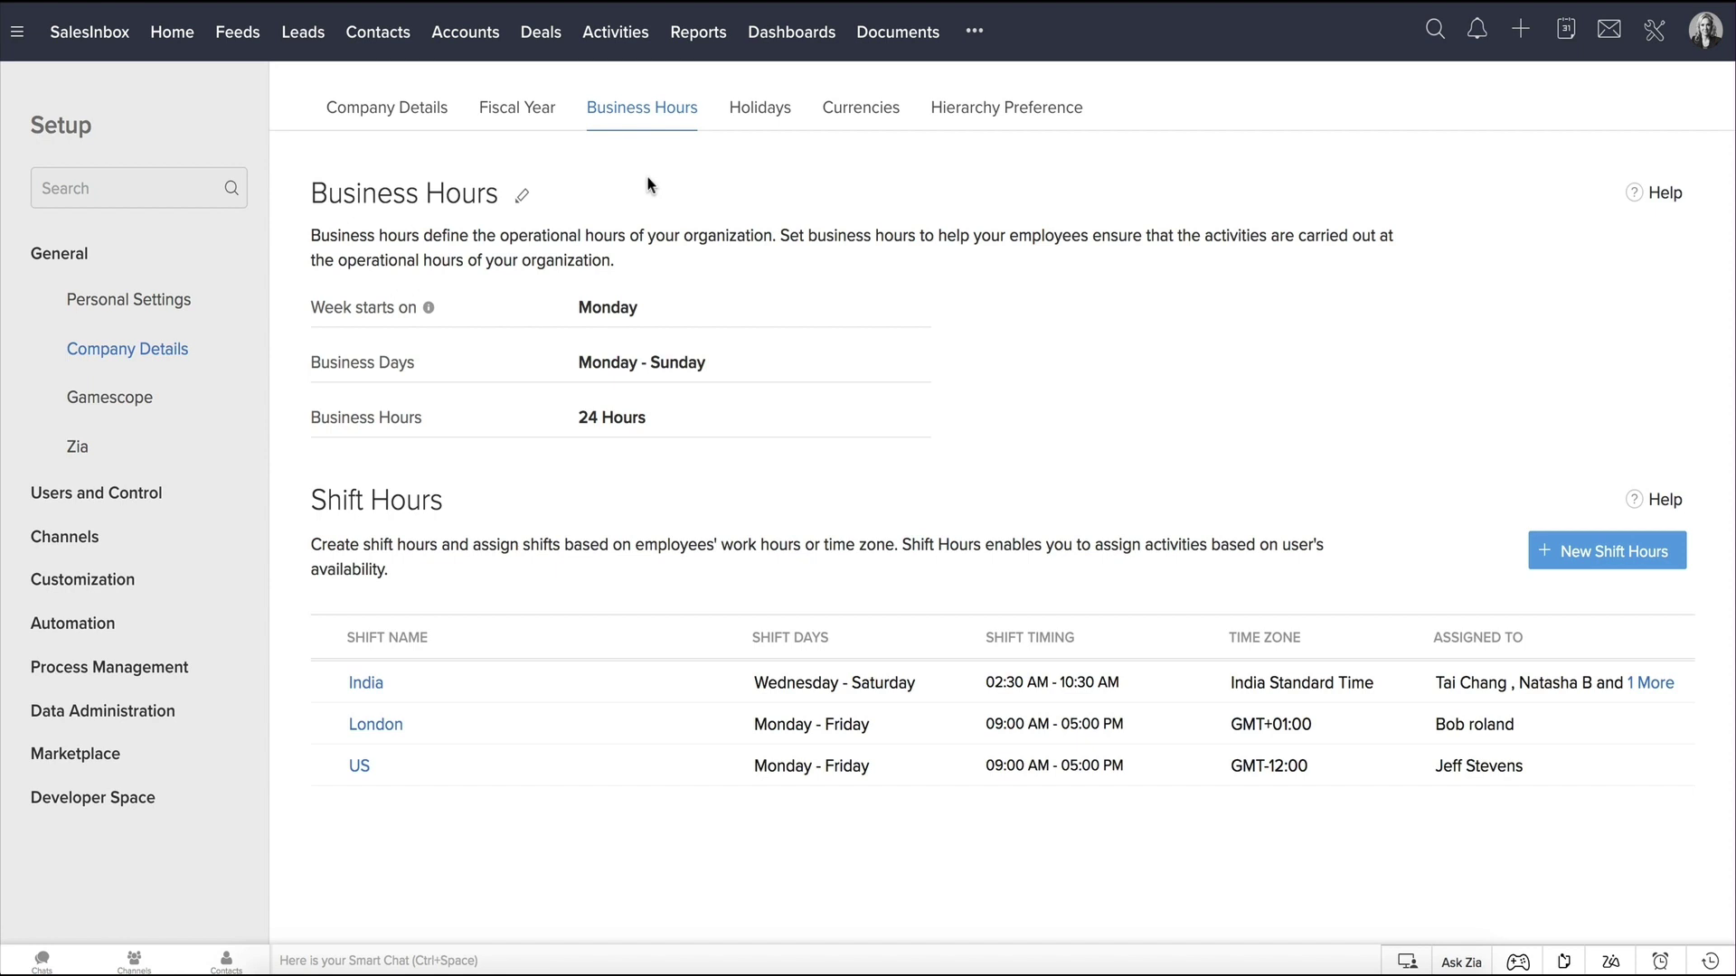
# Under Holidays, begin a New Holiday List applied to the UK shift
pyautogui.click(756, 123)
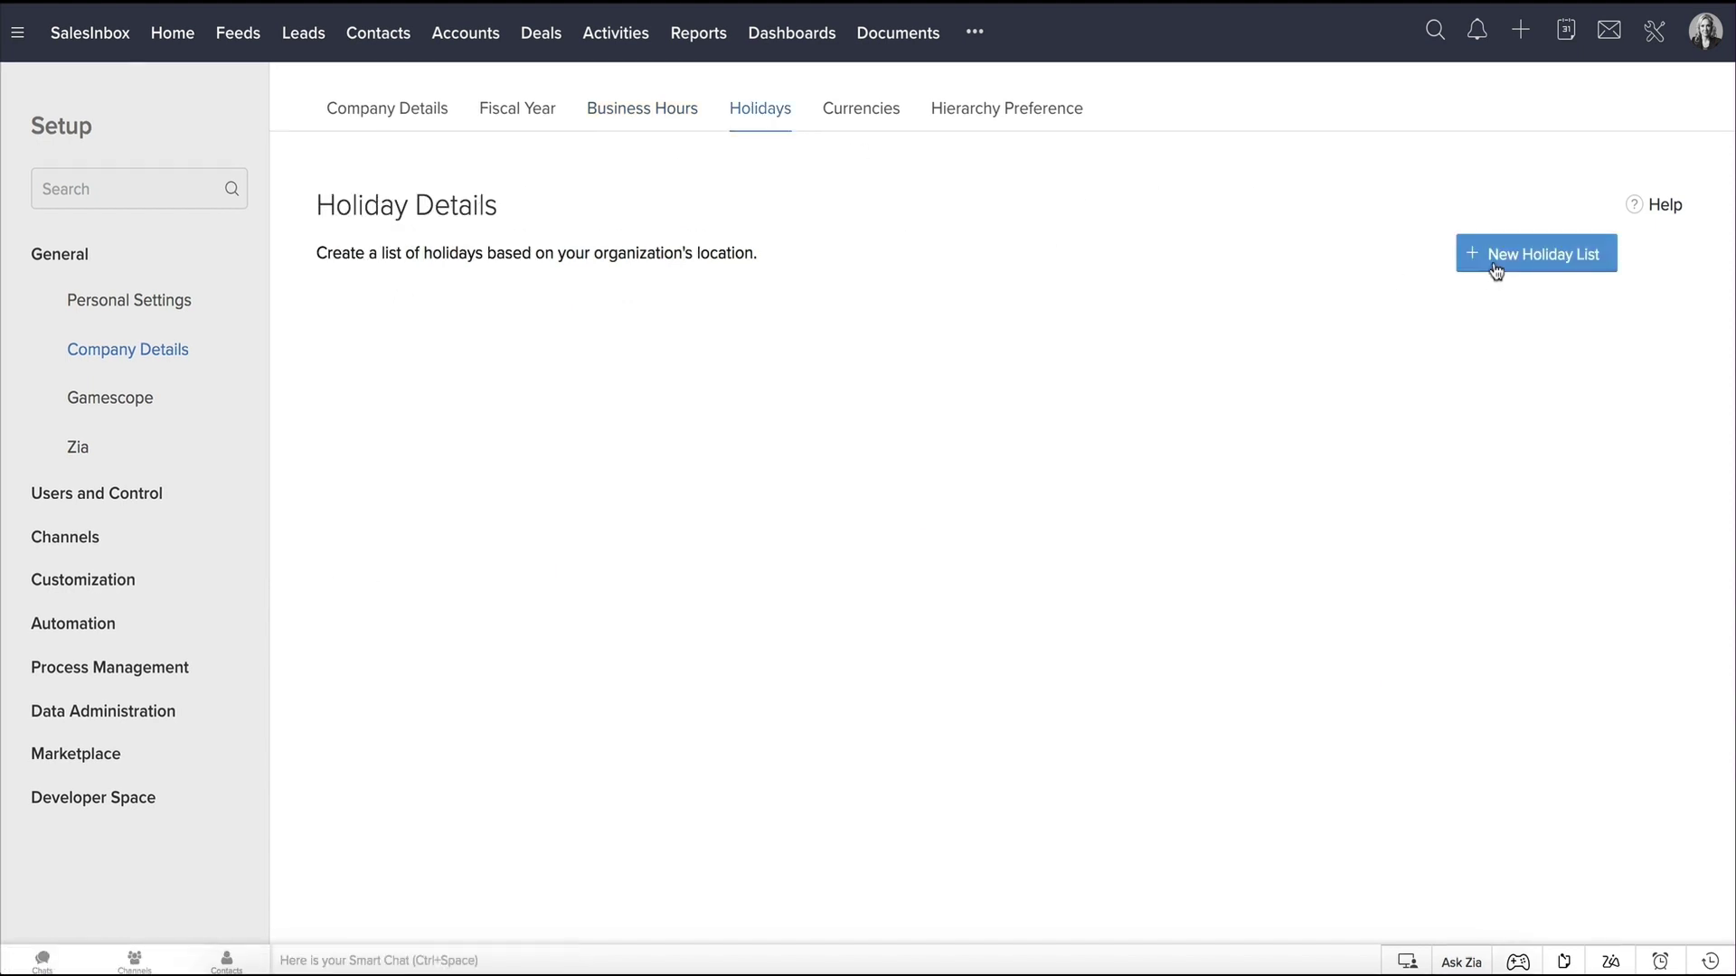
pyautogui.click(1496, 270)
pyautogui.click(530, 329)
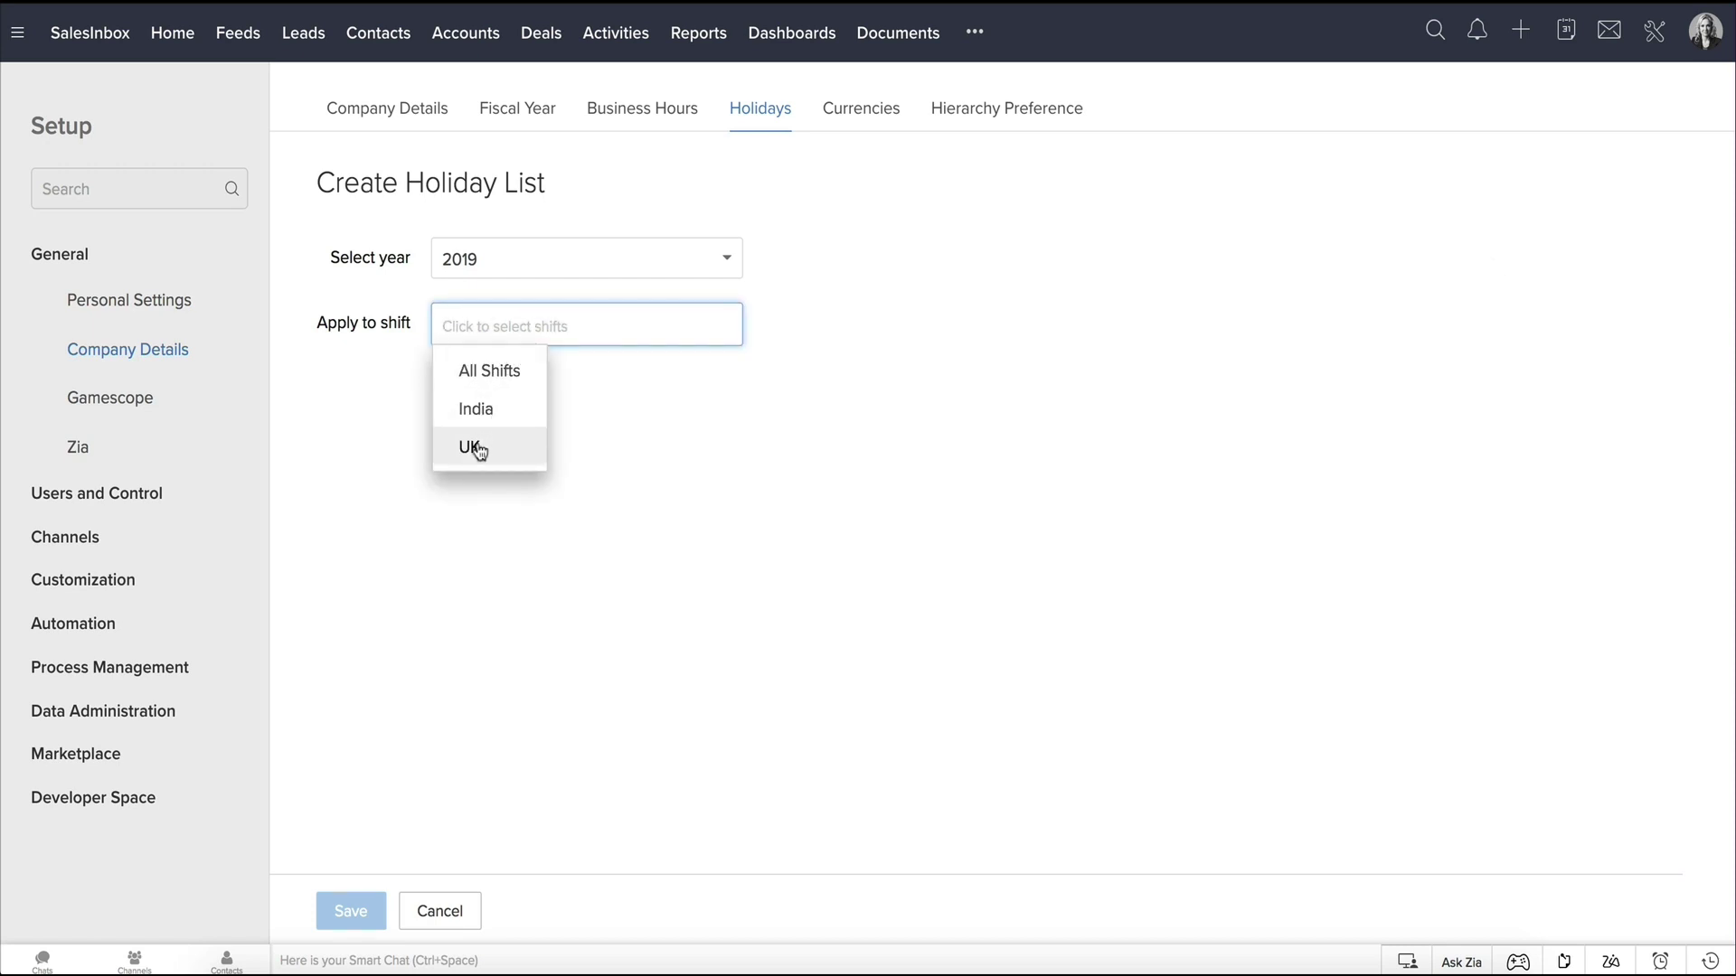
pyautogui.click(480, 448)
pyautogui.click(485, 489)
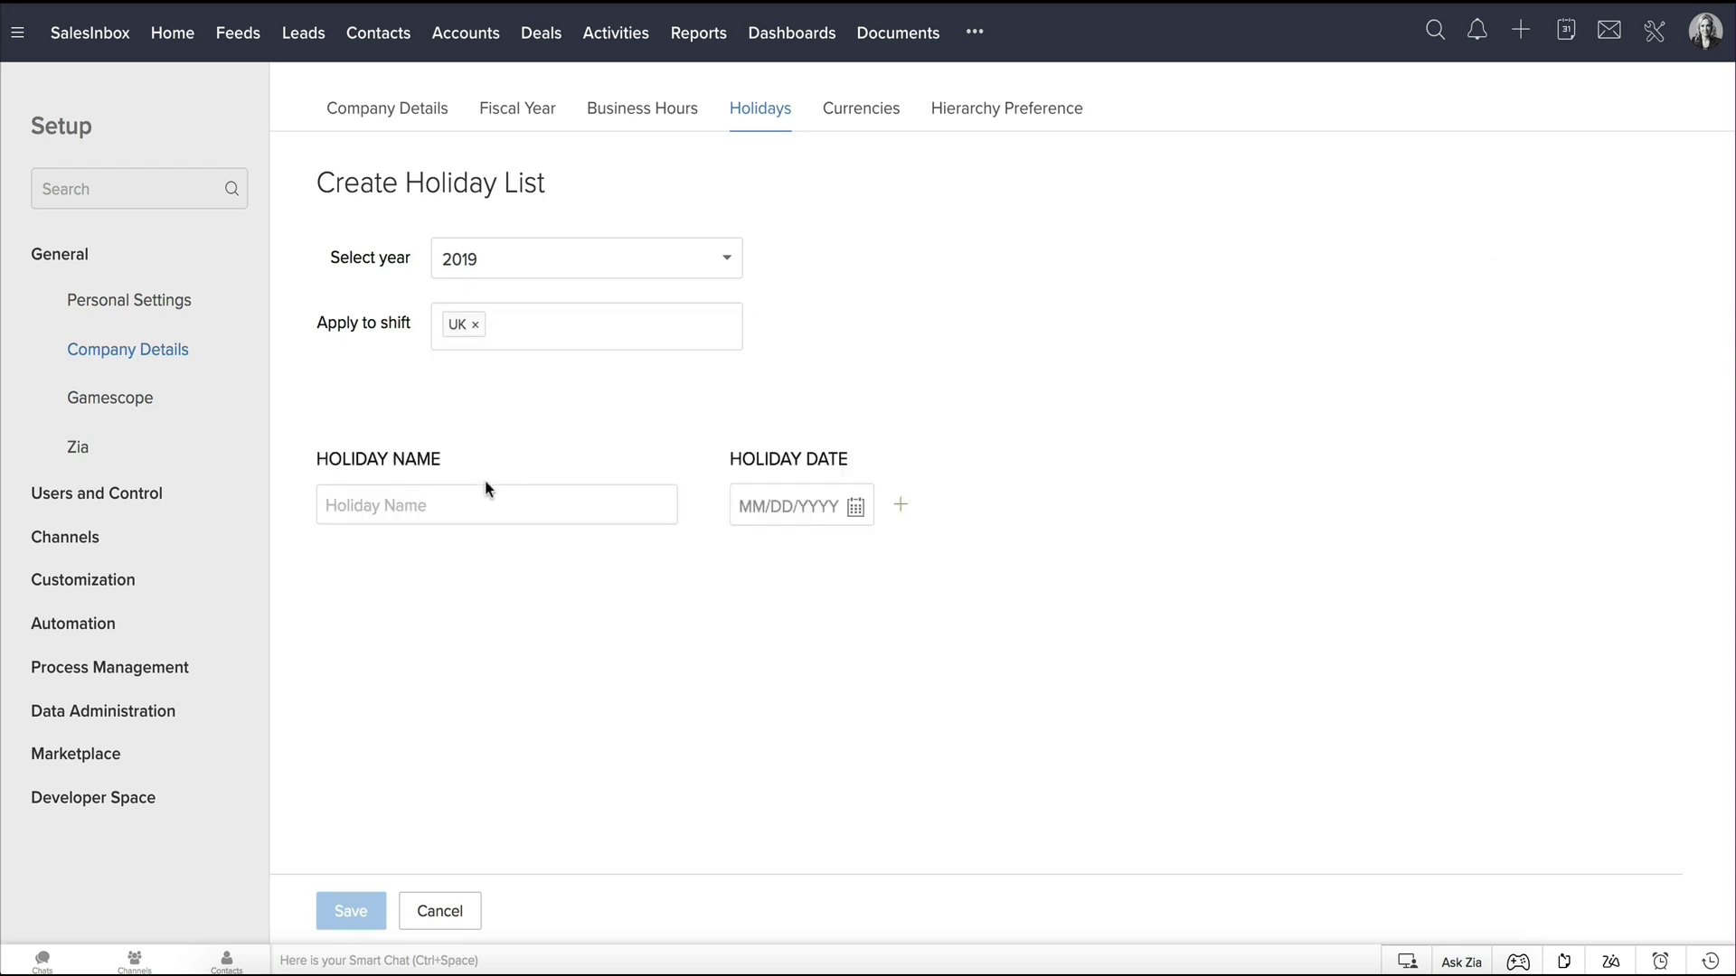